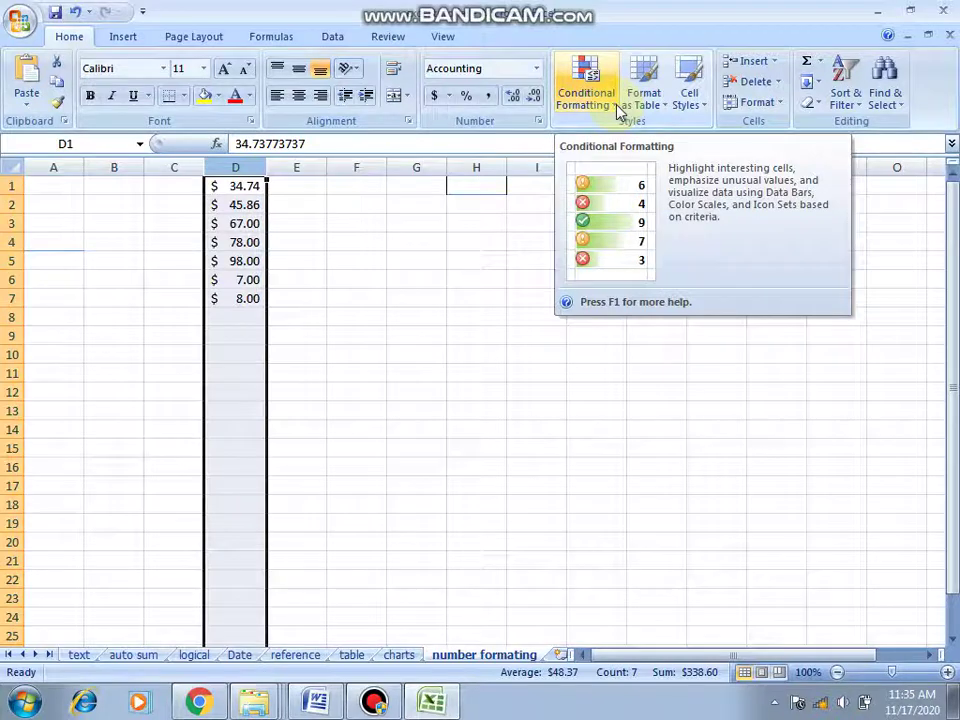
Step: Start a Greater Than highlight rule on column D with a threshold of $45
{"action": "left_click", "coordinate": [618, 111]}
{"action": "mouse_move", "coordinate": [629, 136]}
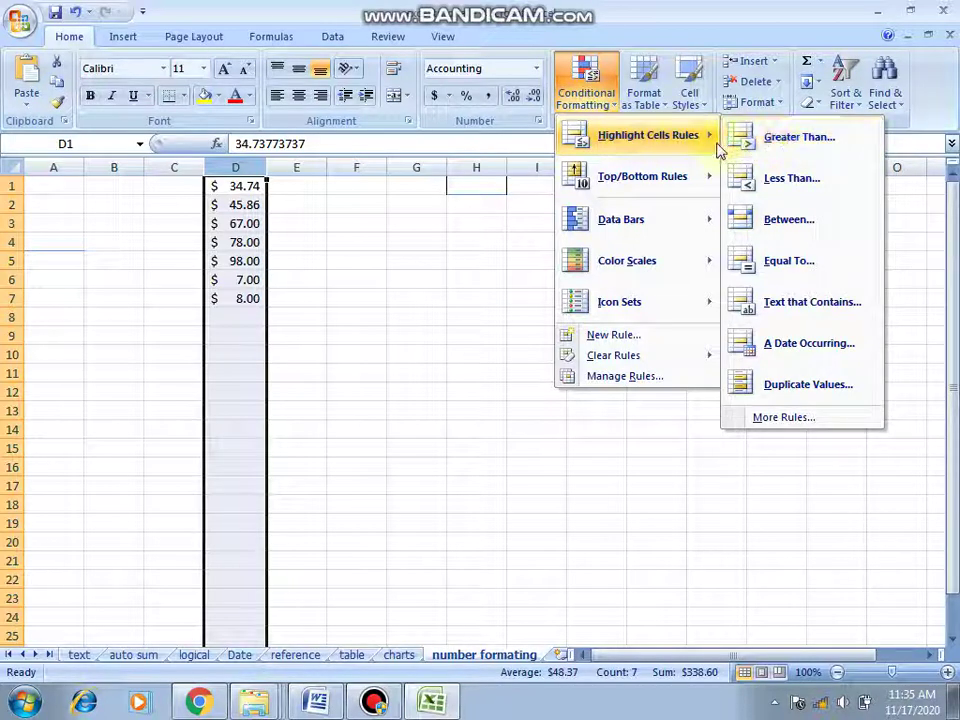
{"action": "left_click", "coordinate": [773, 140]}
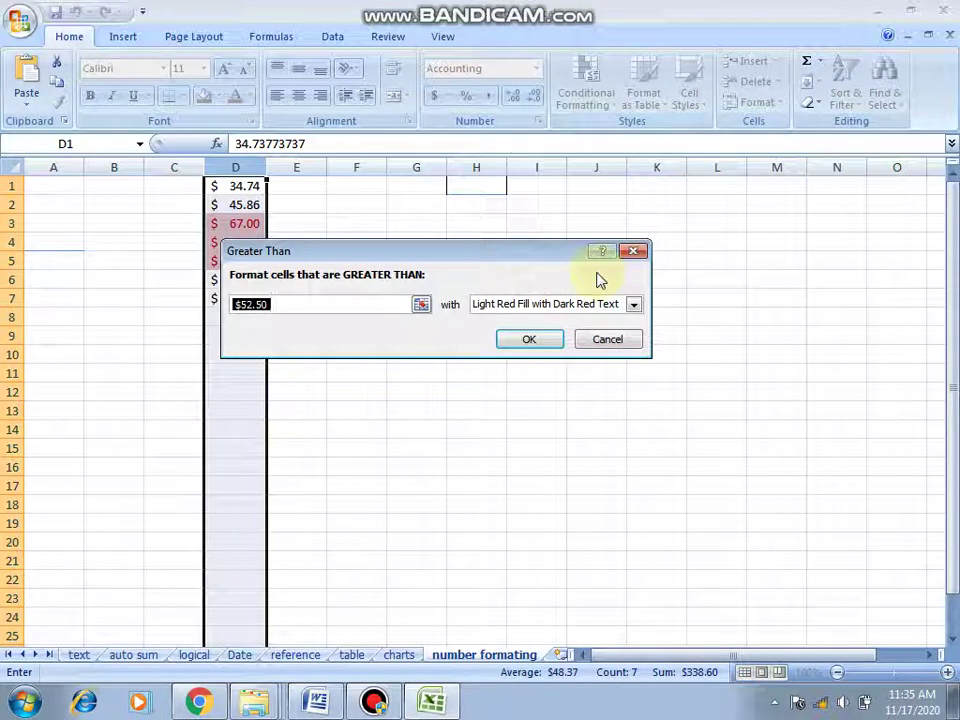
{"action": "left_click", "coordinate": [248, 304]}
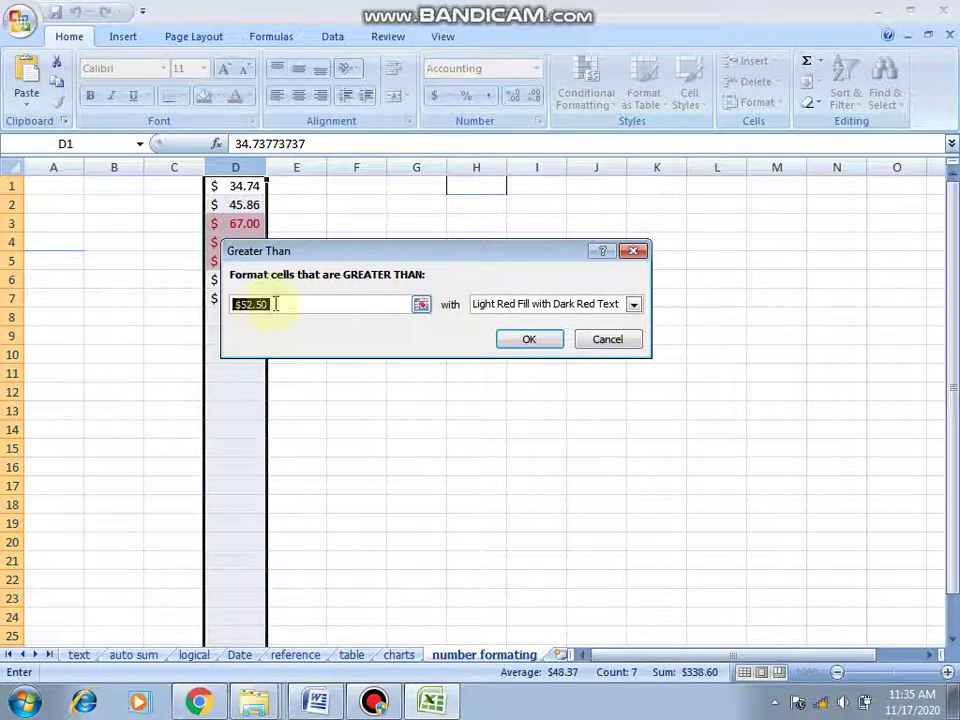
{"action": "left_click", "coordinate": [274, 303]}
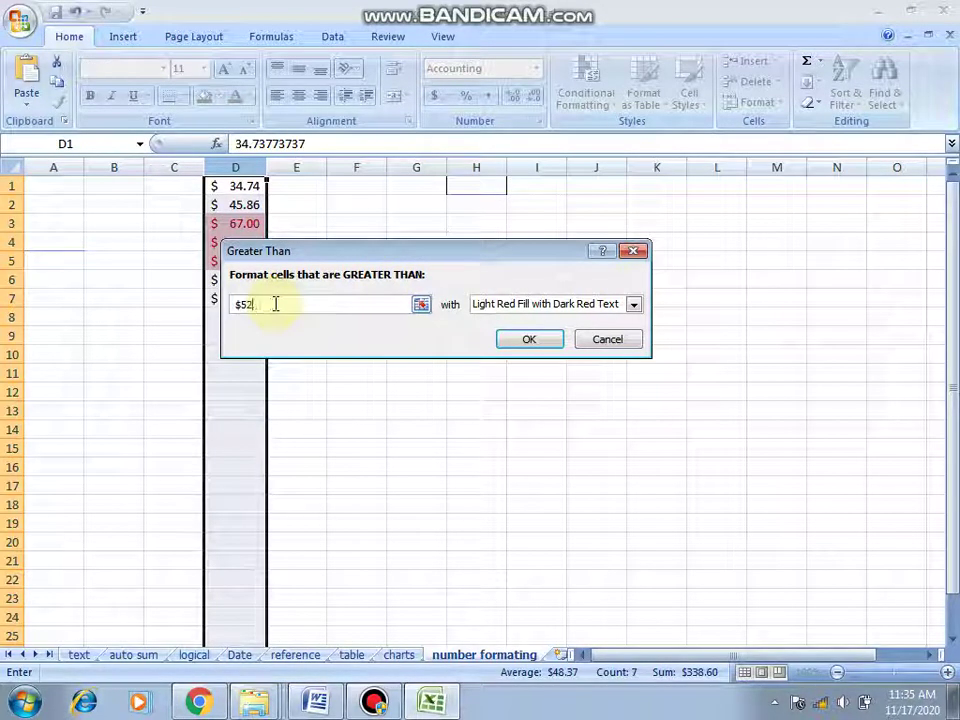
{"action": "key", "text": "BackSpace"}
{"action": "key", "text": "BackSpace"}
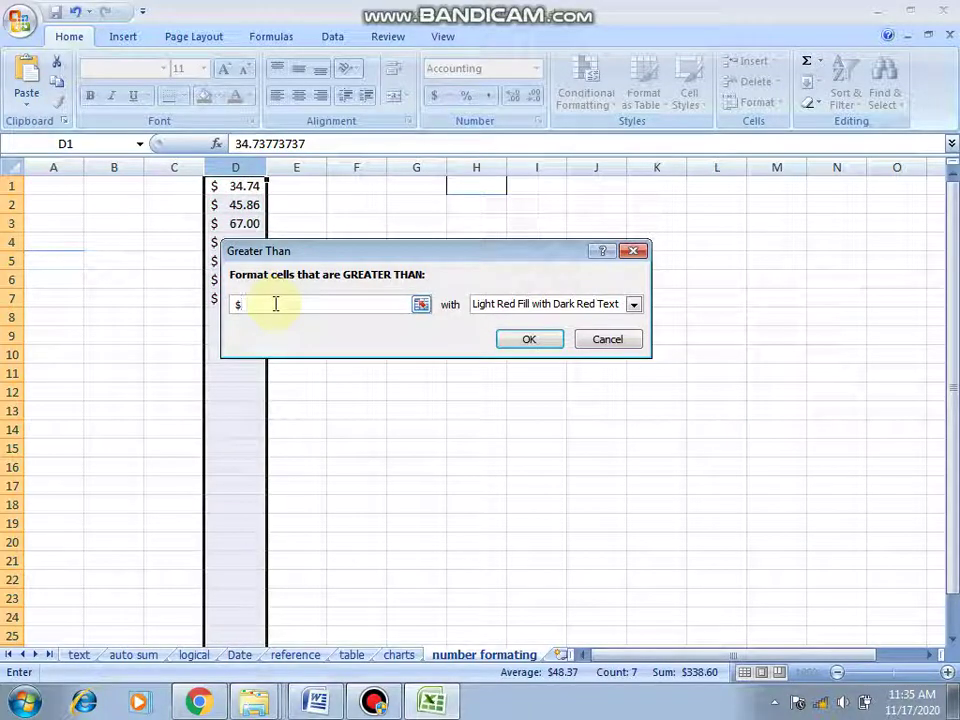
{"action": "type", "text": "45"}
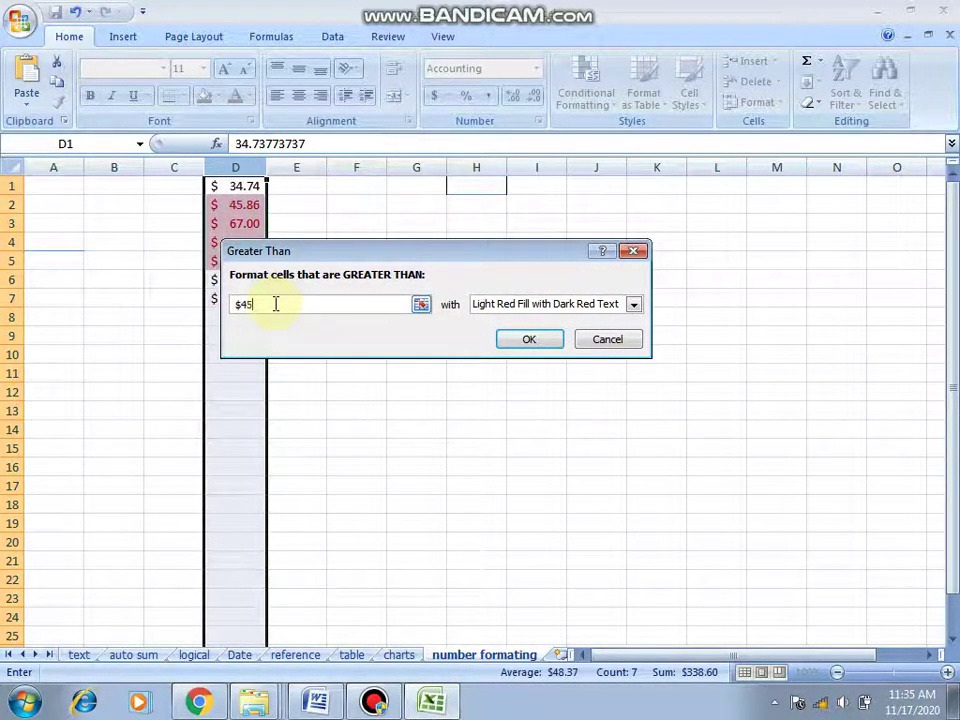
Step: Set the rule's format to Yellow Fill with Dark Yellow Text and apply it to column D
{"action": "left_click", "coordinate": [634, 304]}
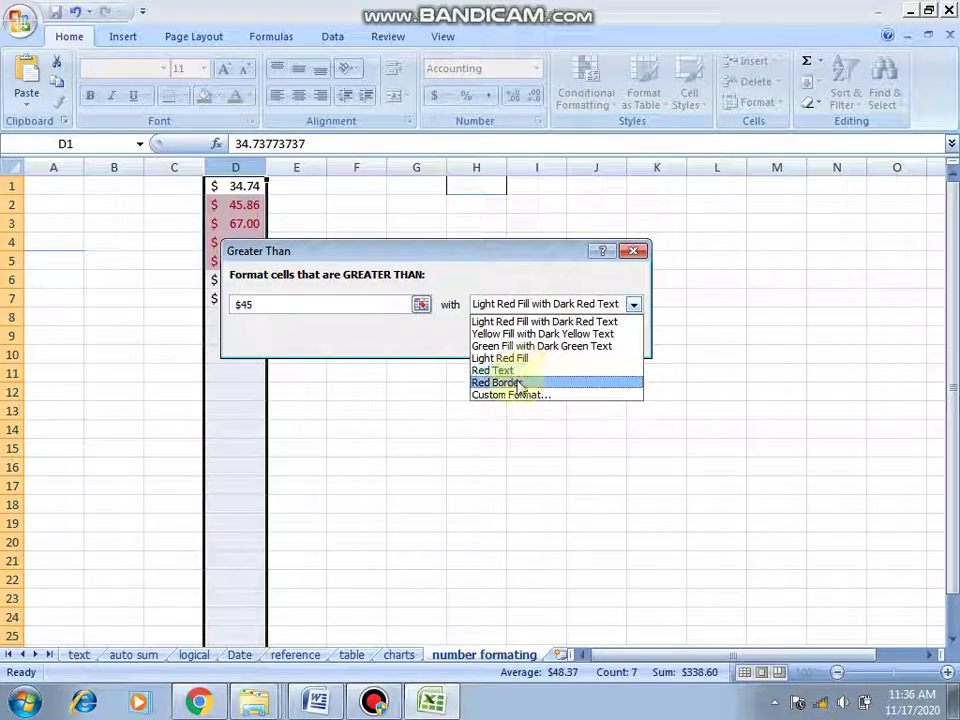
{"action": "left_click", "coordinate": [546, 322]}
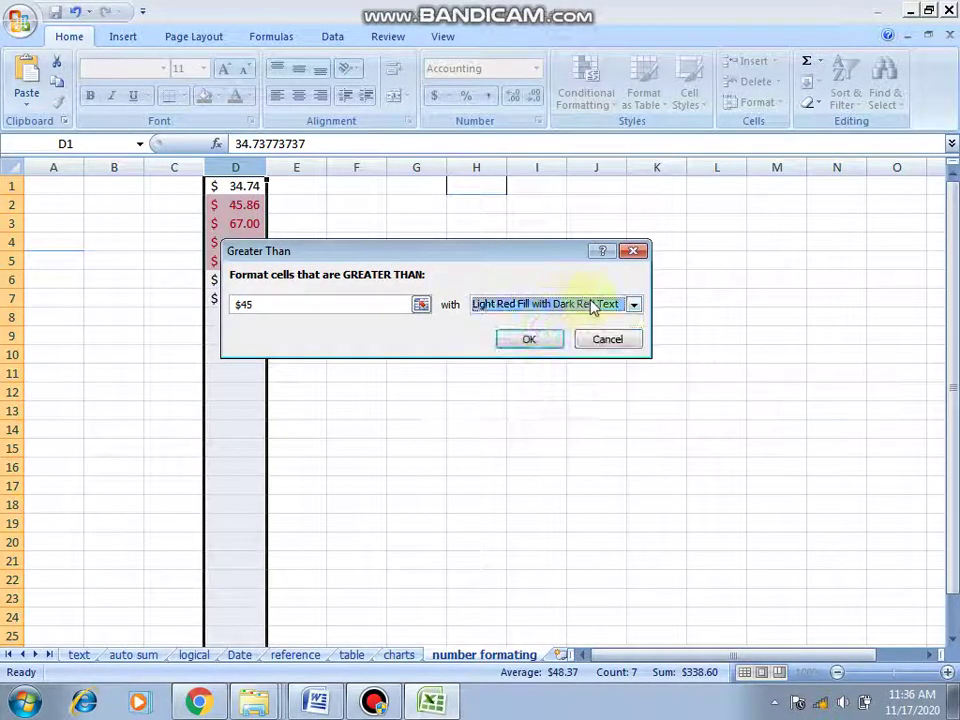
{"action": "left_click", "coordinate": [633, 305]}
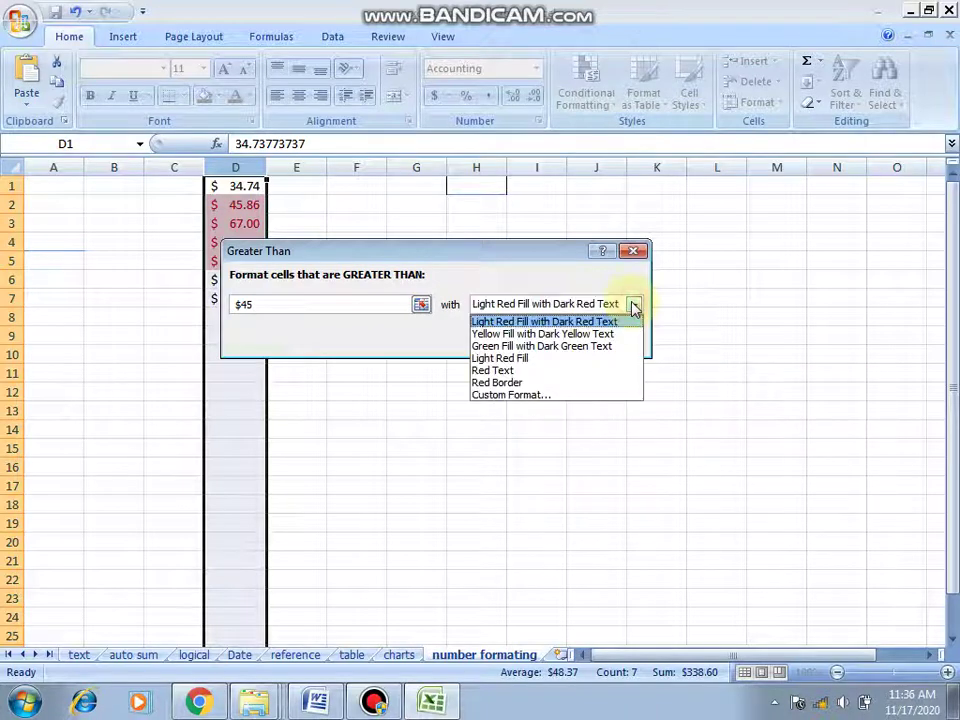
{"action": "left_click", "coordinate": [572, 336]}
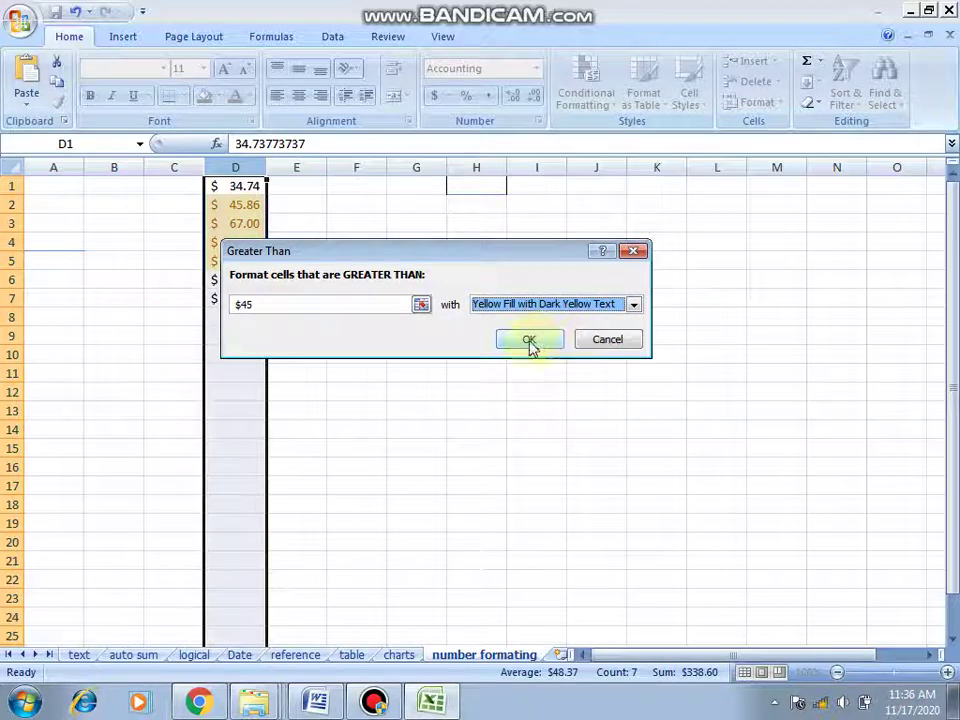
{"action": "left_click", "coordinate": [529, 341]}
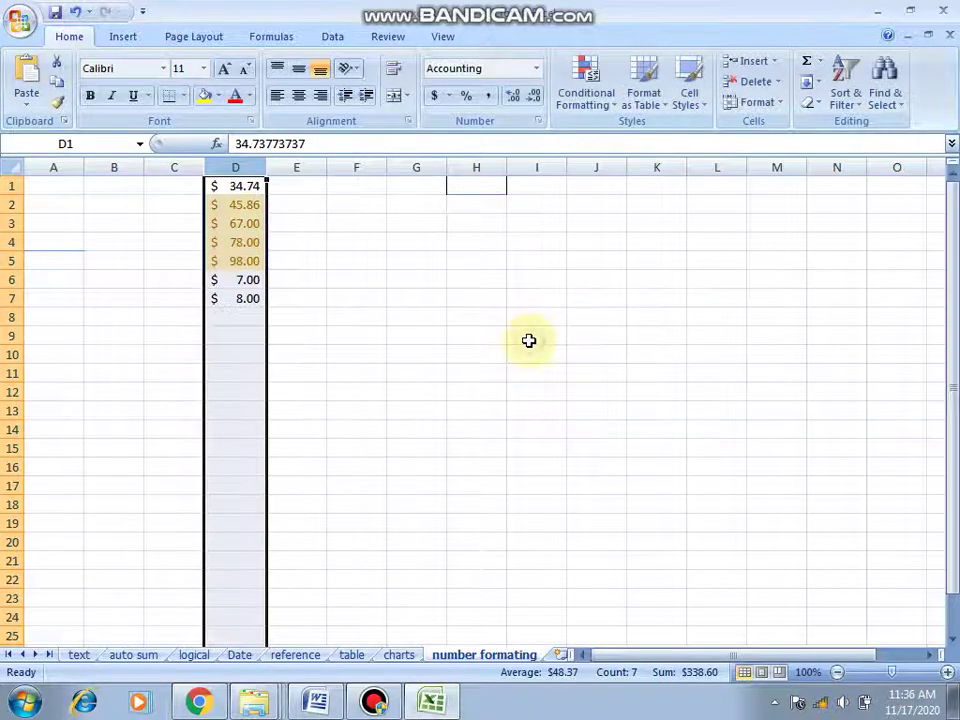
Step: Select cells D2:D5 to review the values highlighted by the Greater Than rule
{"action": "left_click", "coordinate": [218, 205]}
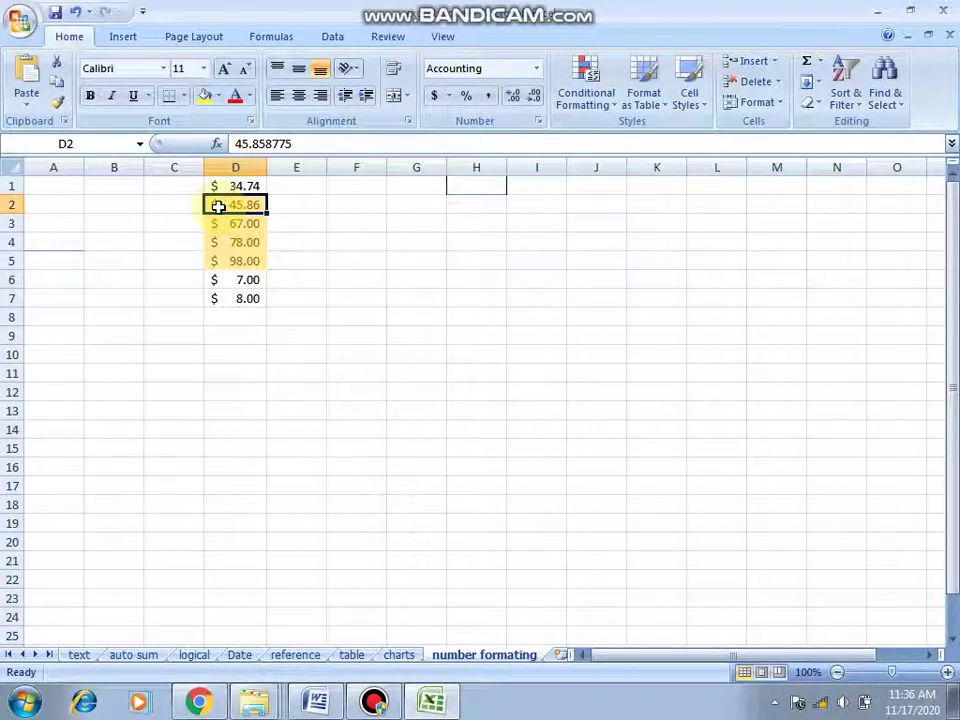
{"action": "key", "text": "shift+Down"}
{"action": "key", "text": "shift+Down"}
{"action": "key", "text": "shift+Down"}
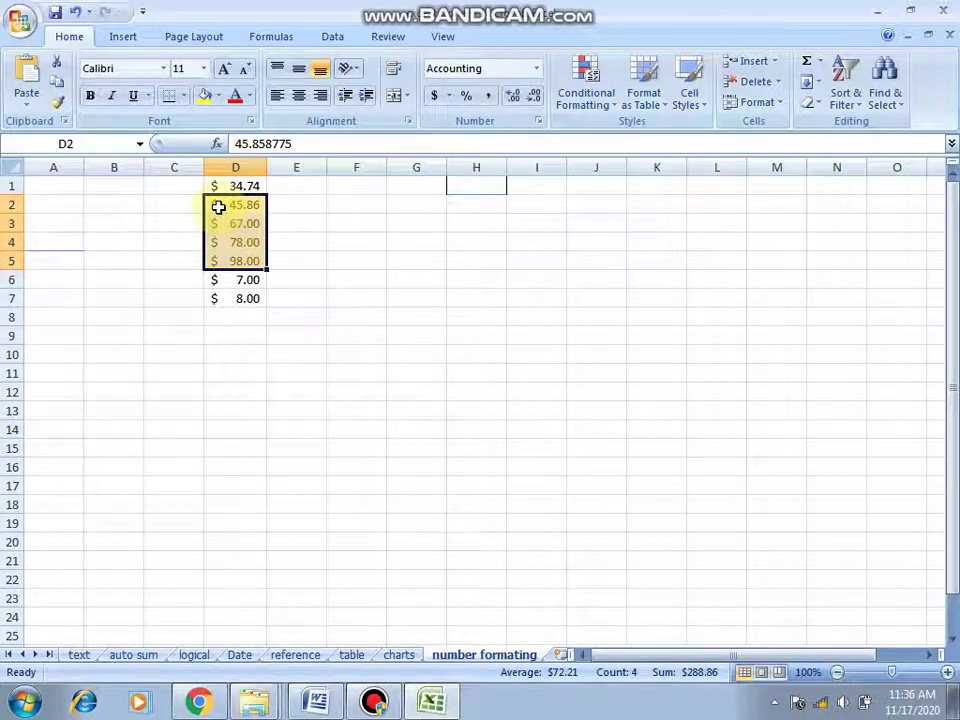
Step: Enter 1 in cell F1 and fill the number series down to 70 in row 70
{"action": "left_click", "coordinate": [358, 185]}
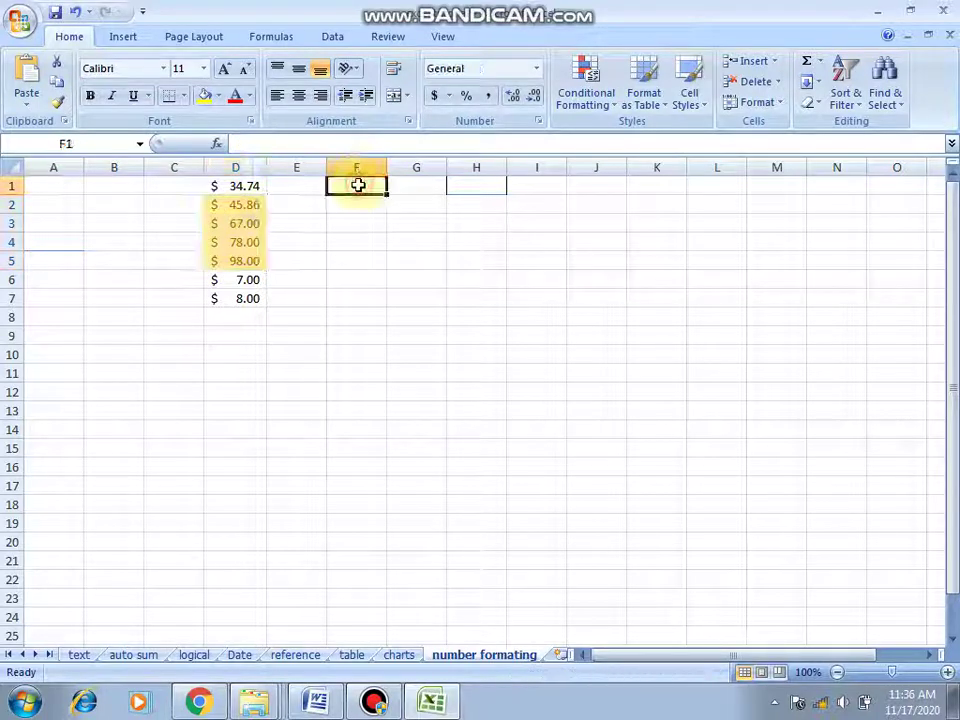
{"action": "type", "text": "1"}
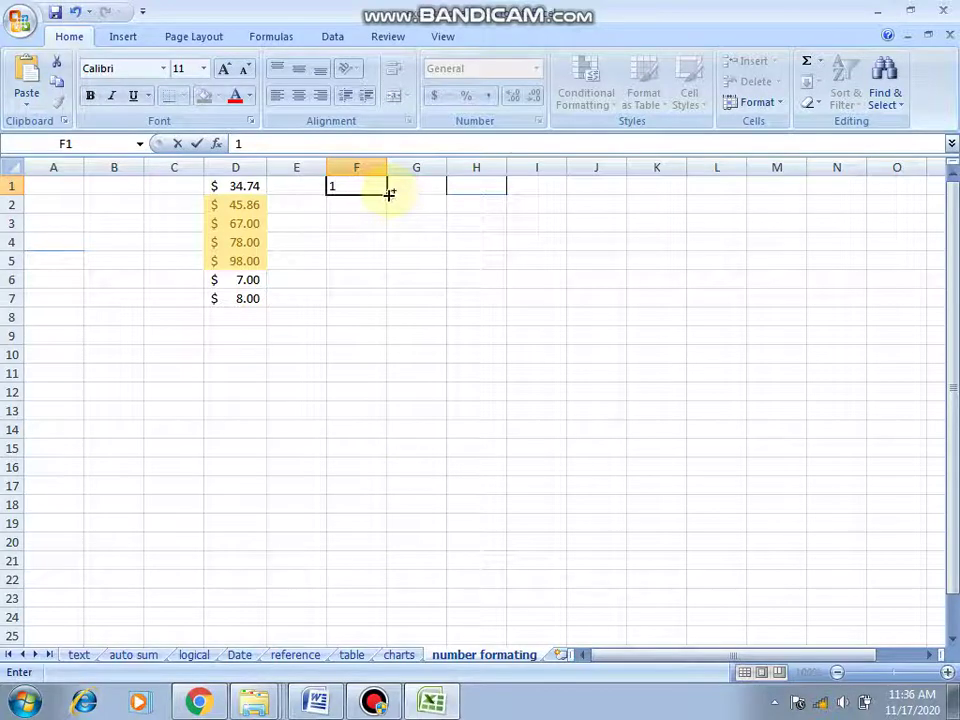
{"action": "left_click_drag", "start_coordinate": [389, 193], "coordinate": [400, 636]}
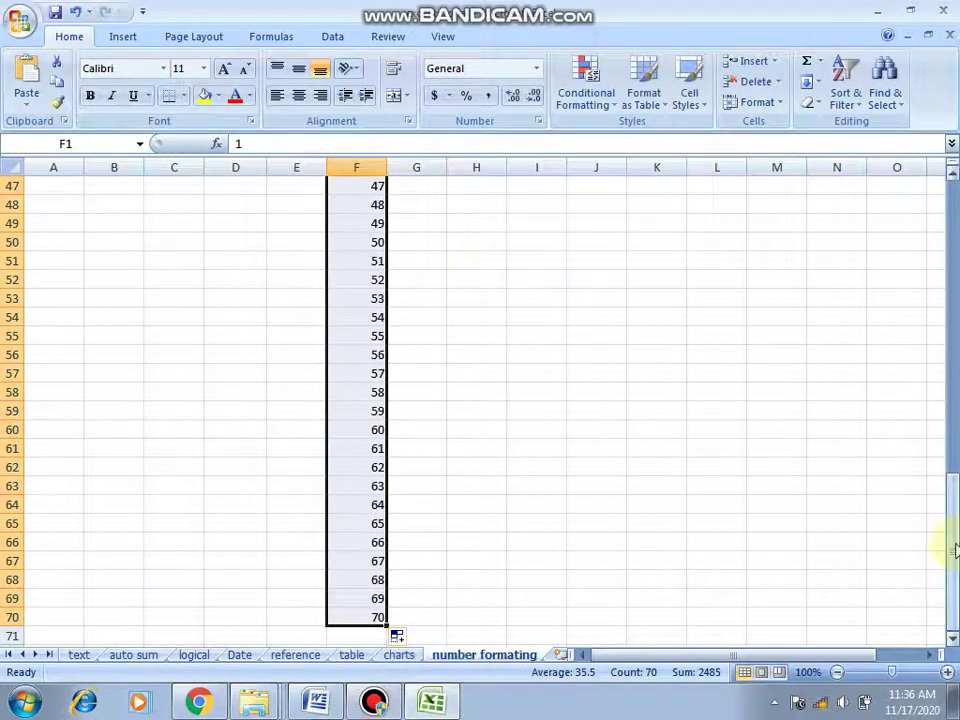
{"action": "left_click_drag", "start_coordinate": [955, 548], "coordinate": [949, 193]}
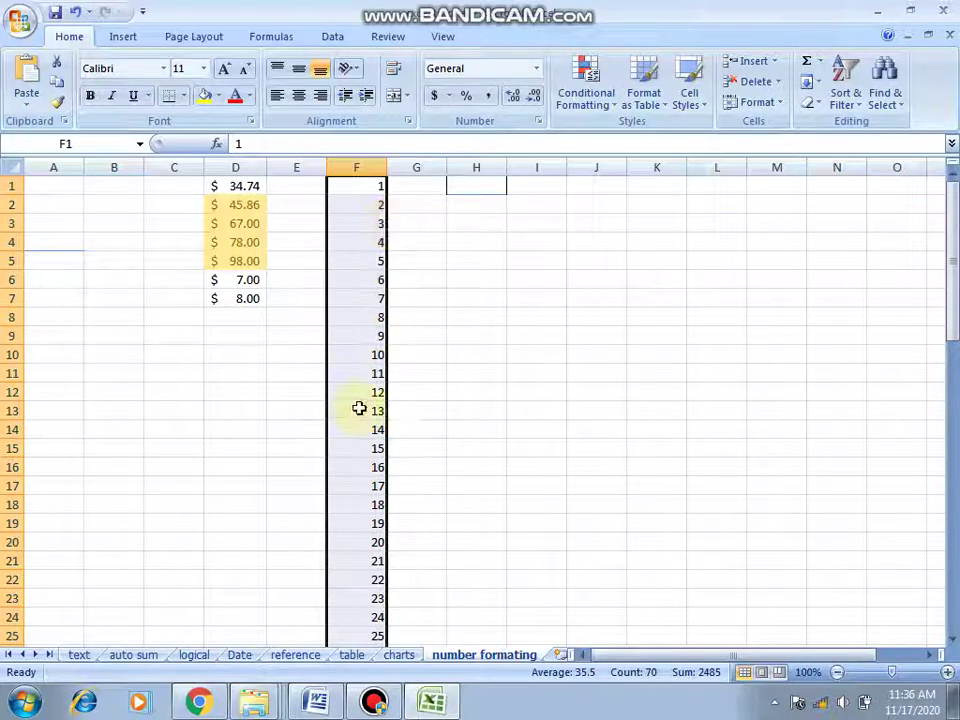
Step: Highlight the values between 15 and 22 in column F with Light Red Fill with Dark Red Text
{"action": "left_click", "coordinate": [377, 207]}
{"action": "left_click", "coordinate": [372, 160]}
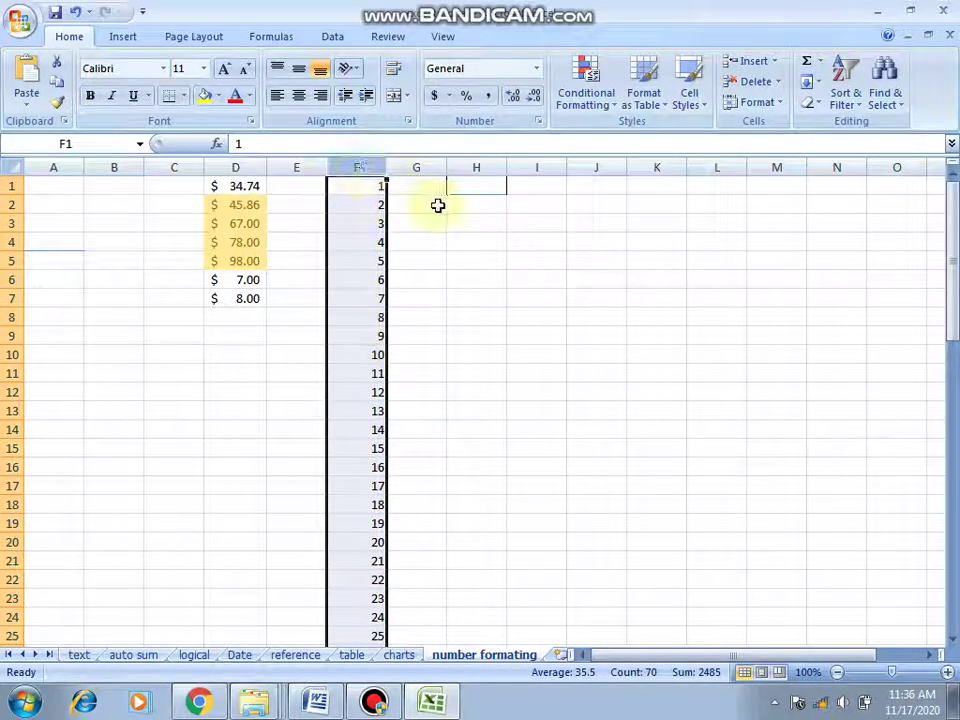
{"action": "left_click", "coordinate": [613, 106]}
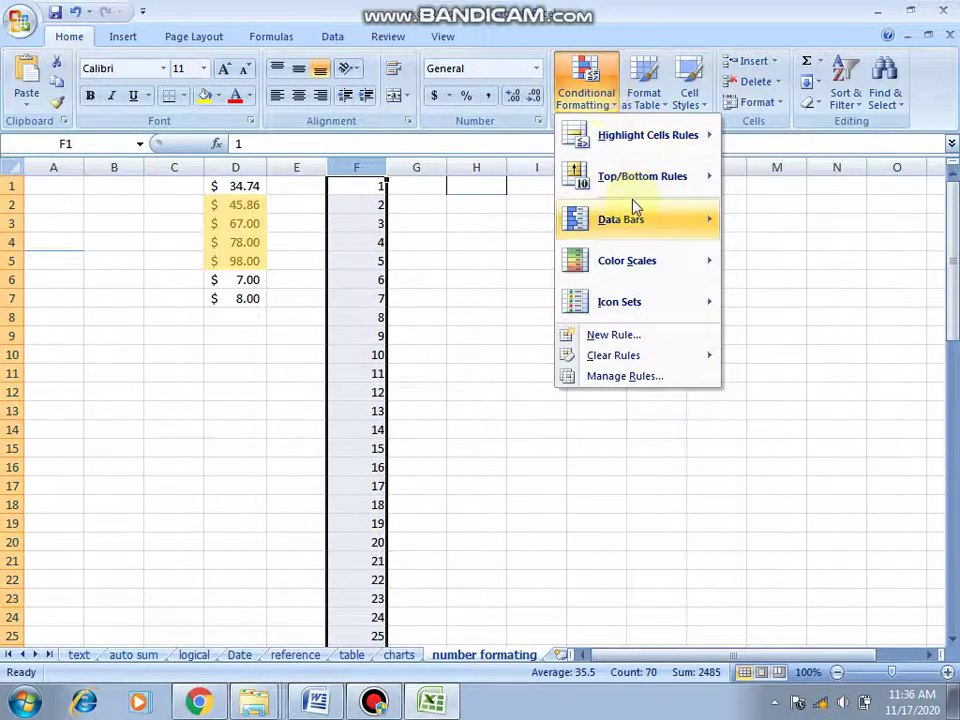
{"action": "mouse_move", "coordinate": [693, 146]}
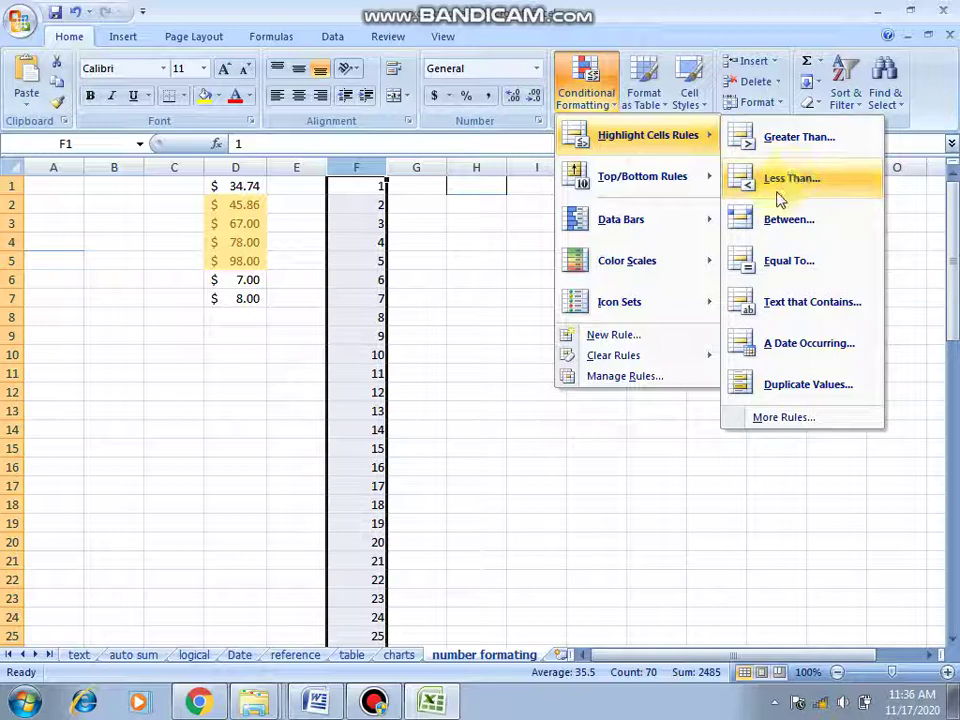
{"action": "left_click", "coordinate": [782, 222]}
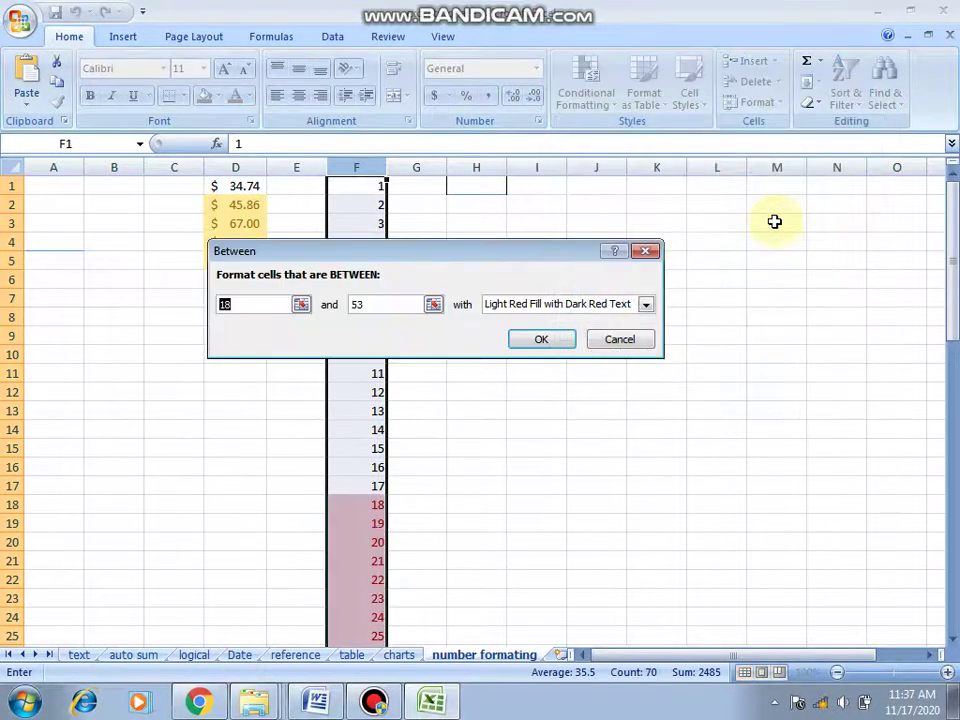
{"action": "left_click", "coordinate": [266, 303]}
{"action": "key", "text": "BackSpace"}
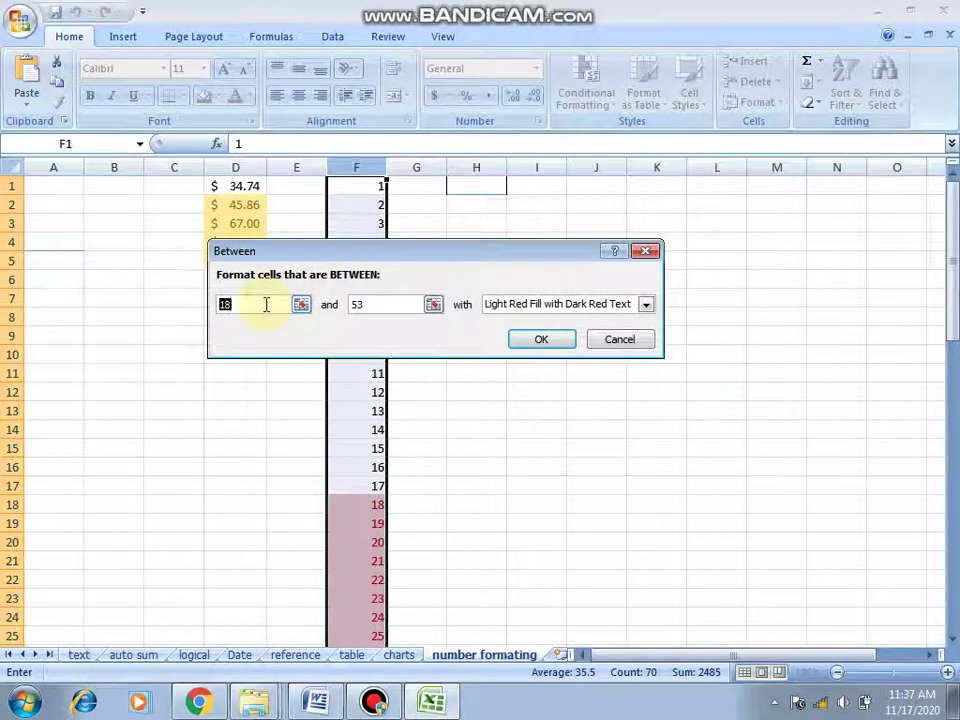
{"action": "type", "text": "5"}
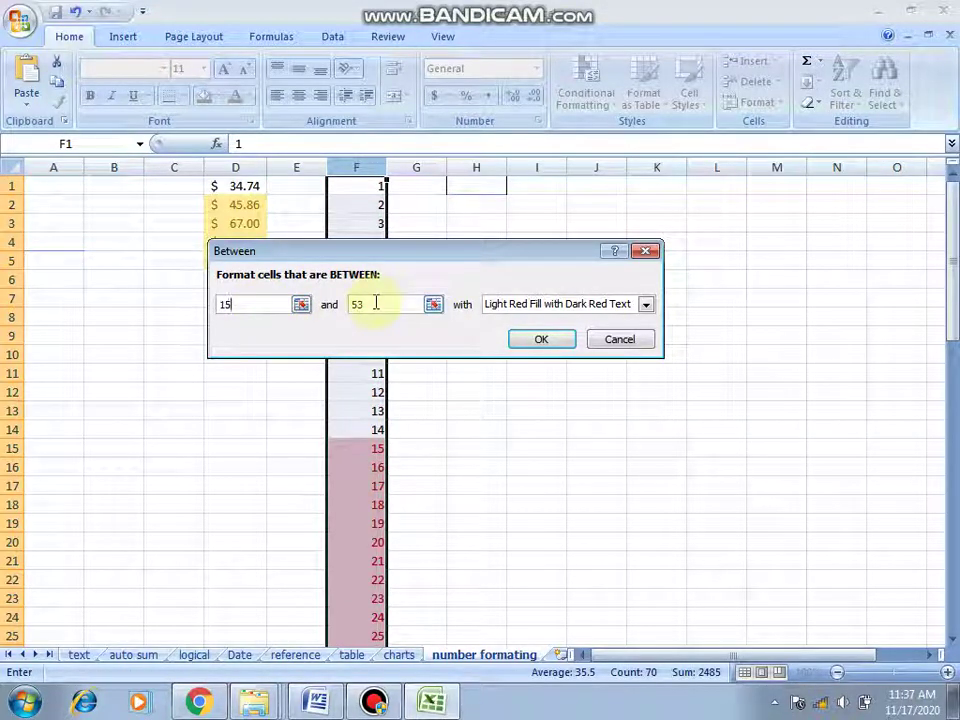
{"action": "key", "text": "BackSpace"}
{"action": "key", "text": "BackSpace"}
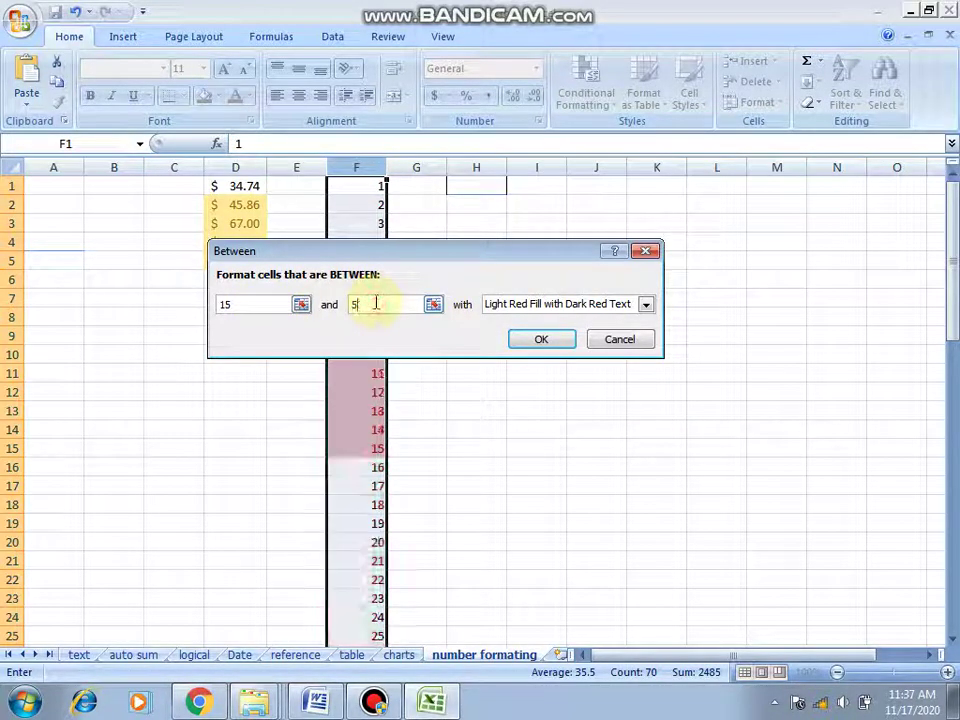
{"action": "type", "text": "22"}
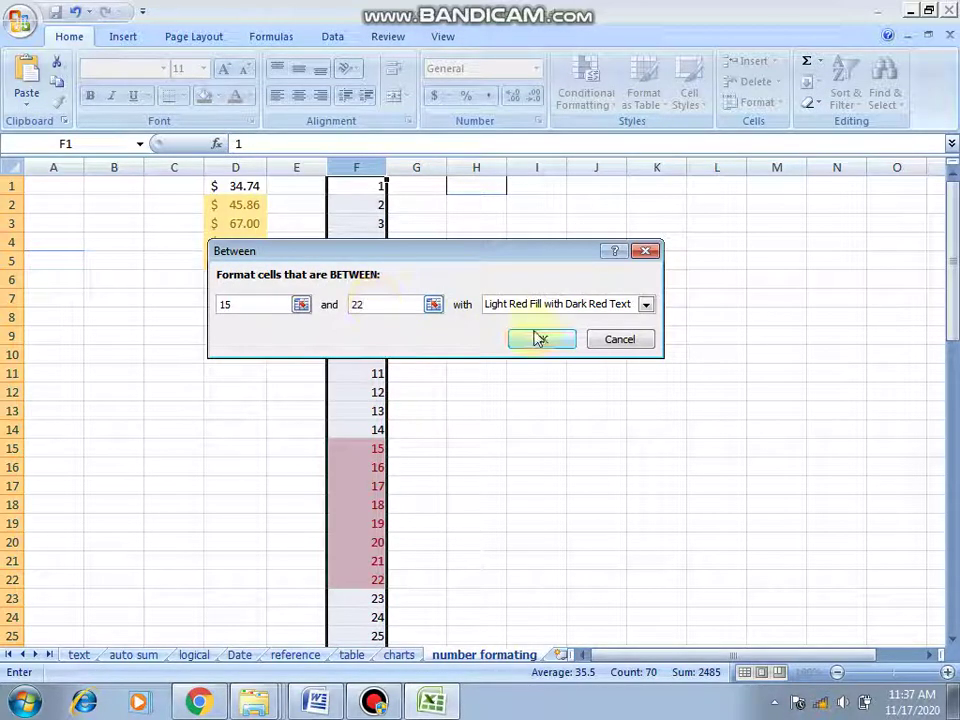
{"action": "left_click", "coordinate": [541, 340]}
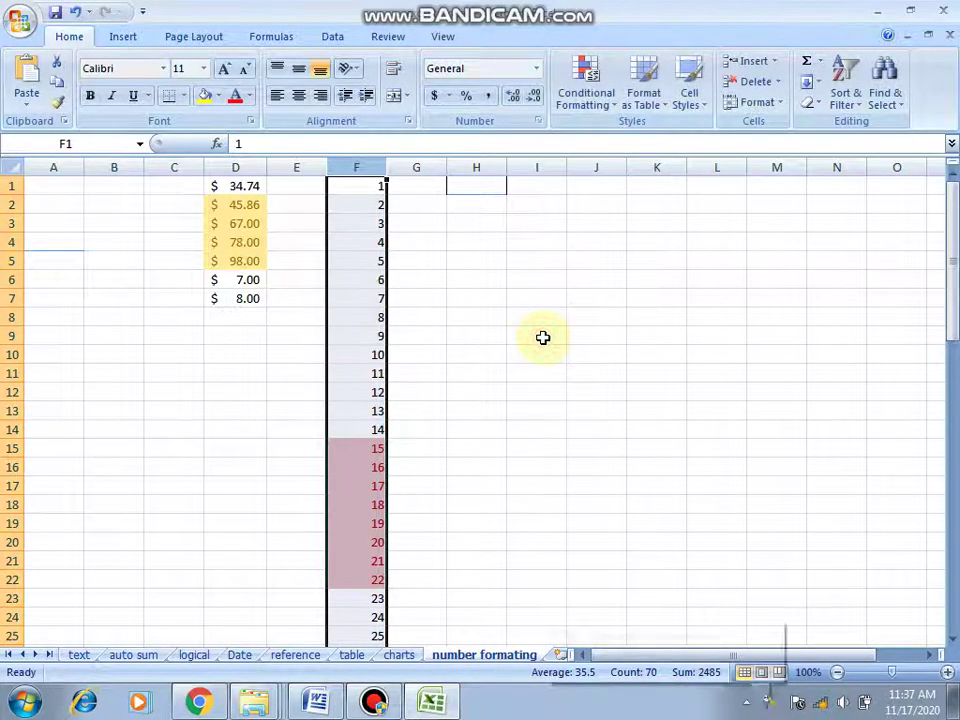
Step: Select cells F15:F22 and review which values in column F the Between rule highlights
{"action": "left_click", "coordinate": [361, 446]}
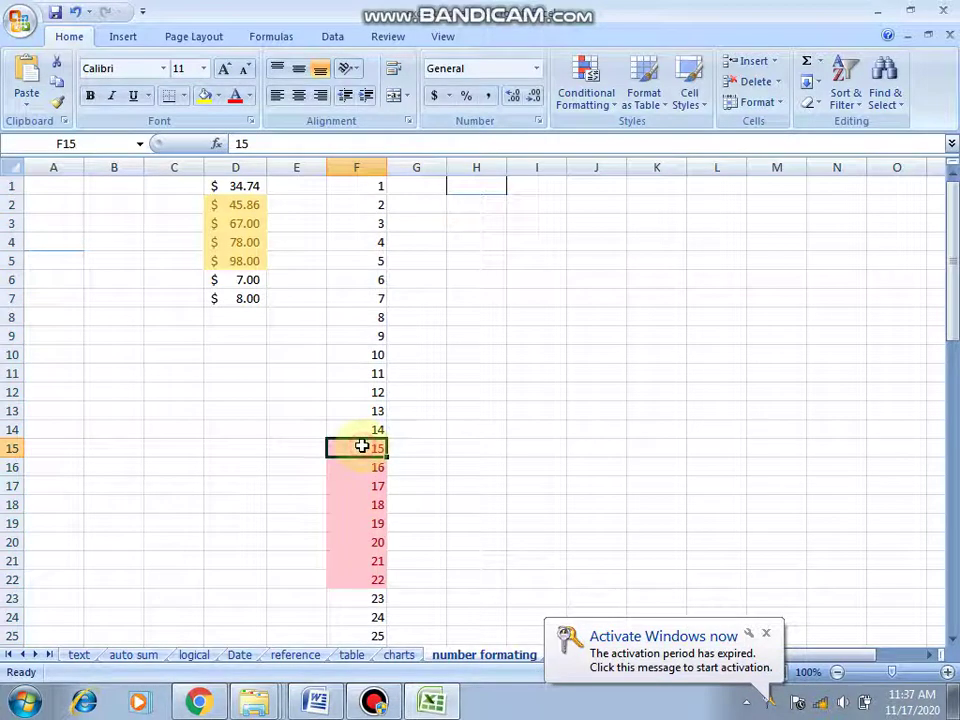
{"action": "key", "text": "shift+Down"}
{"action": "key", "text": "shift+Down"}
{"action": "key", "text": "shift+Down"}
{"action": "key", "text": "shift+Down"}
{"action": "key", "text": "shift+Down"}
{"action": "key", "text": "shift+Down"}
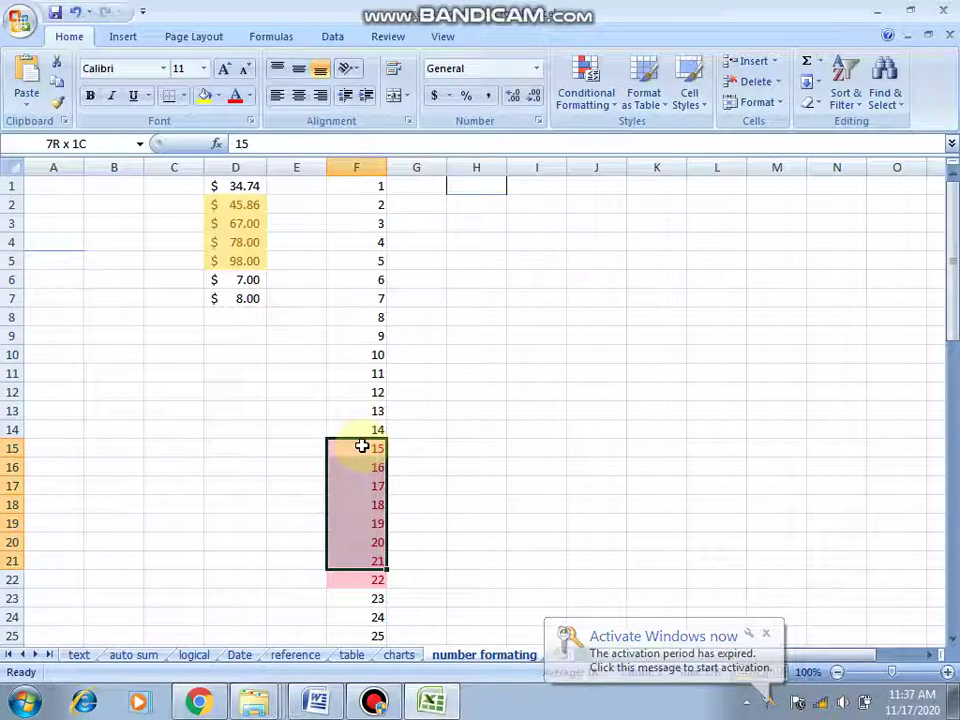
{"action": "key", "text": "shift+Down"}
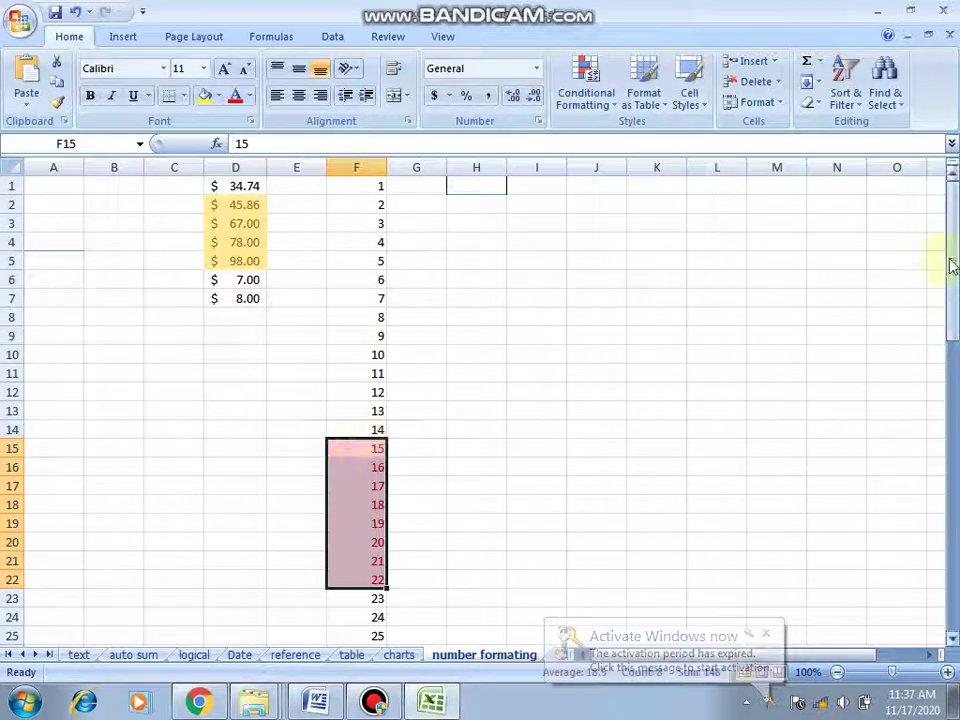
{"action": "left_click_drag", "start_coordinate": [952, 242], "coordinate": [951, 304]}
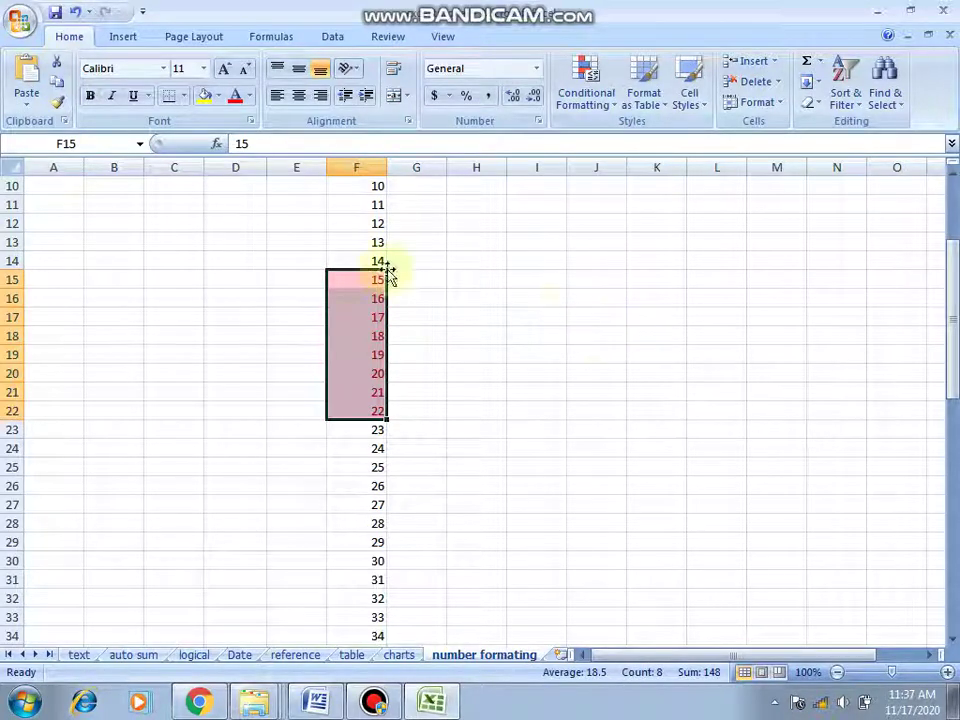
{"action": "left_click", "coordinate": [357, 279]}
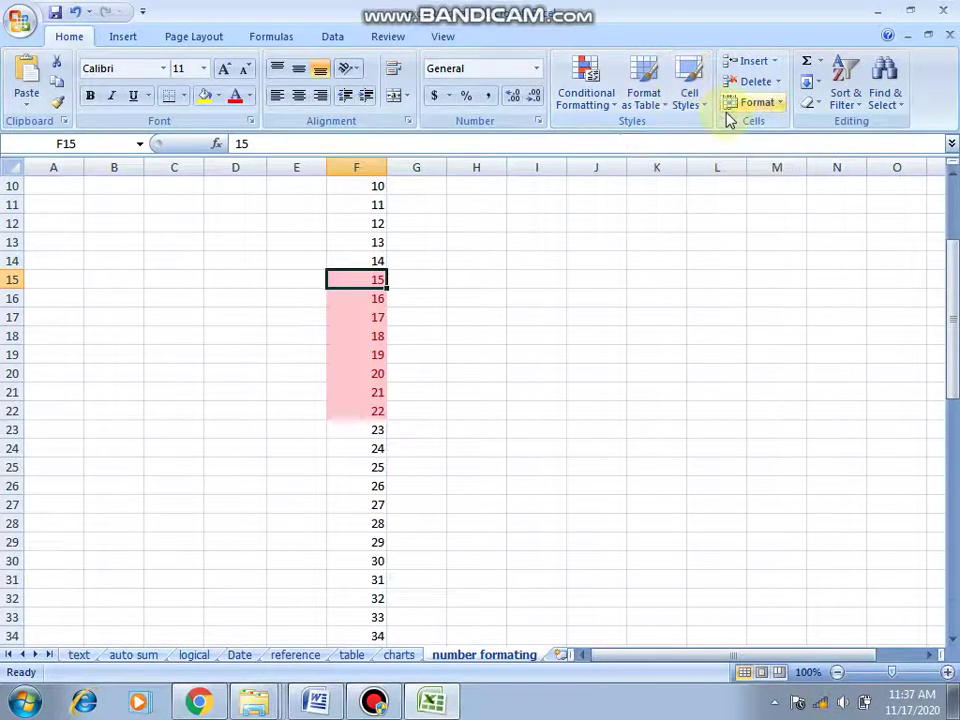
{"action": "left_click", "coordinate": [777, 63]}
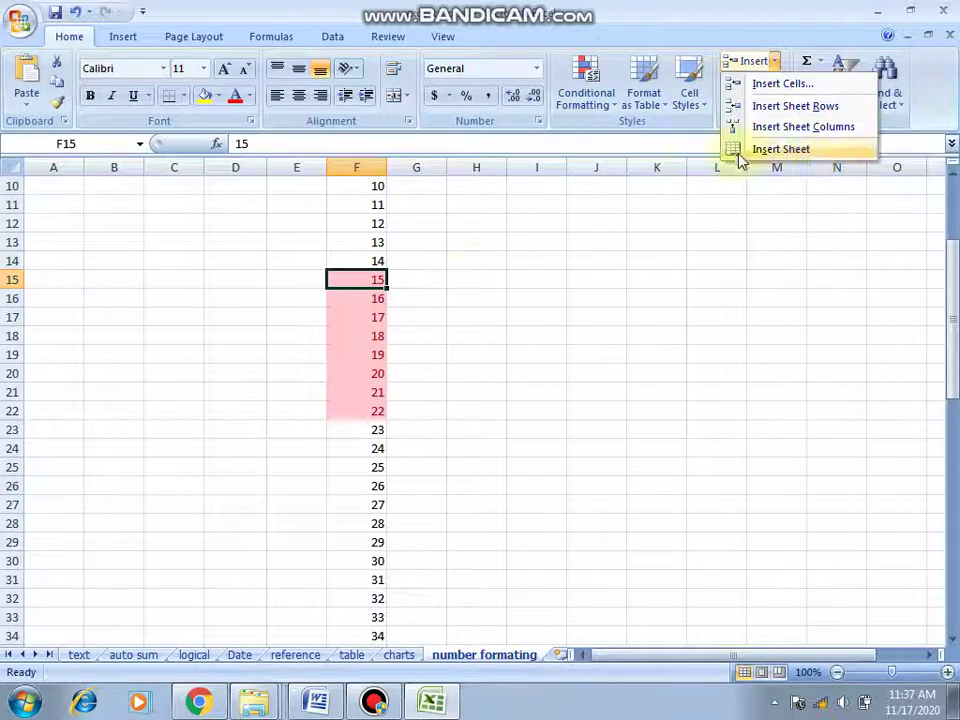
{"action": "left_click", "coordinate": [778, 216]}
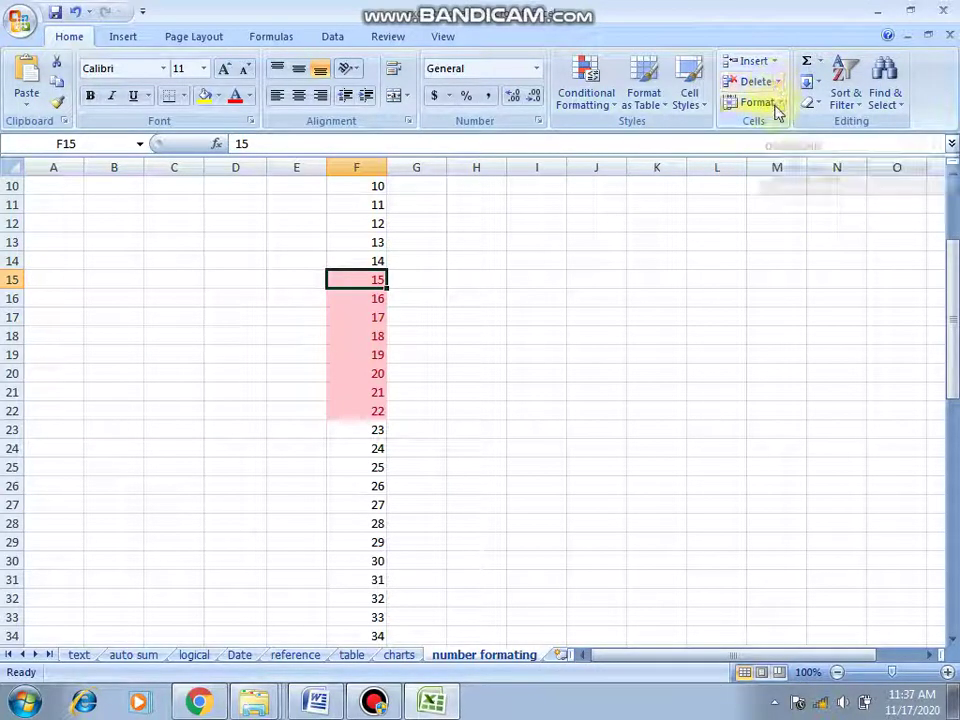
{"action": "left_click", "coordinate": [784, 105]}
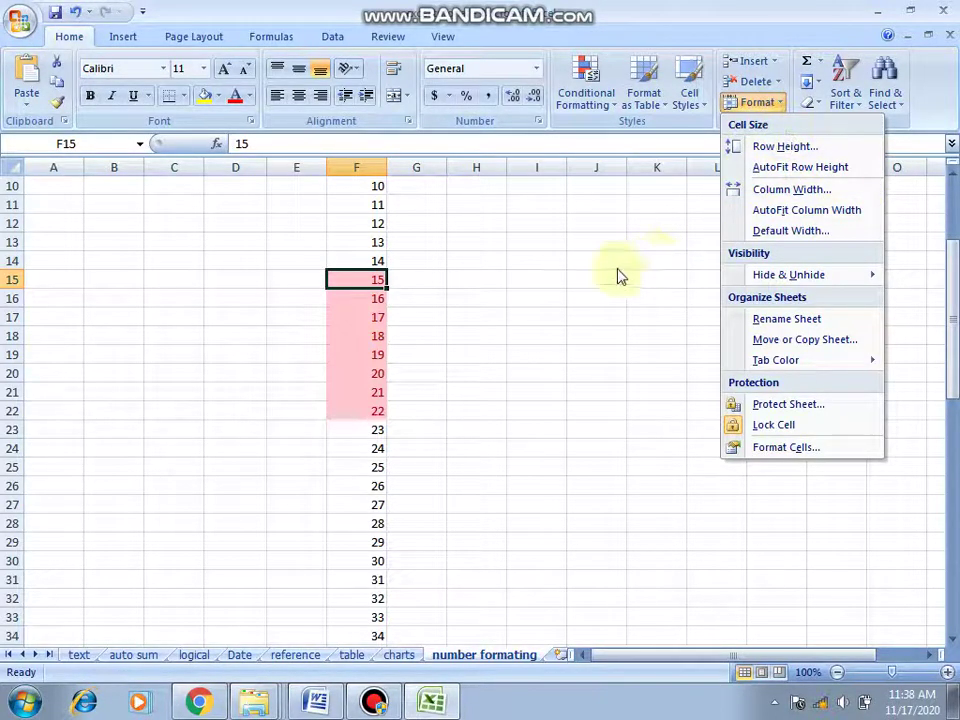
Step: Hide row 18 of the number formating sheet
{"action": "left_click", "coordinate": [13, 337]}
{"action": "left_click", "coordinate": [12, 337]}
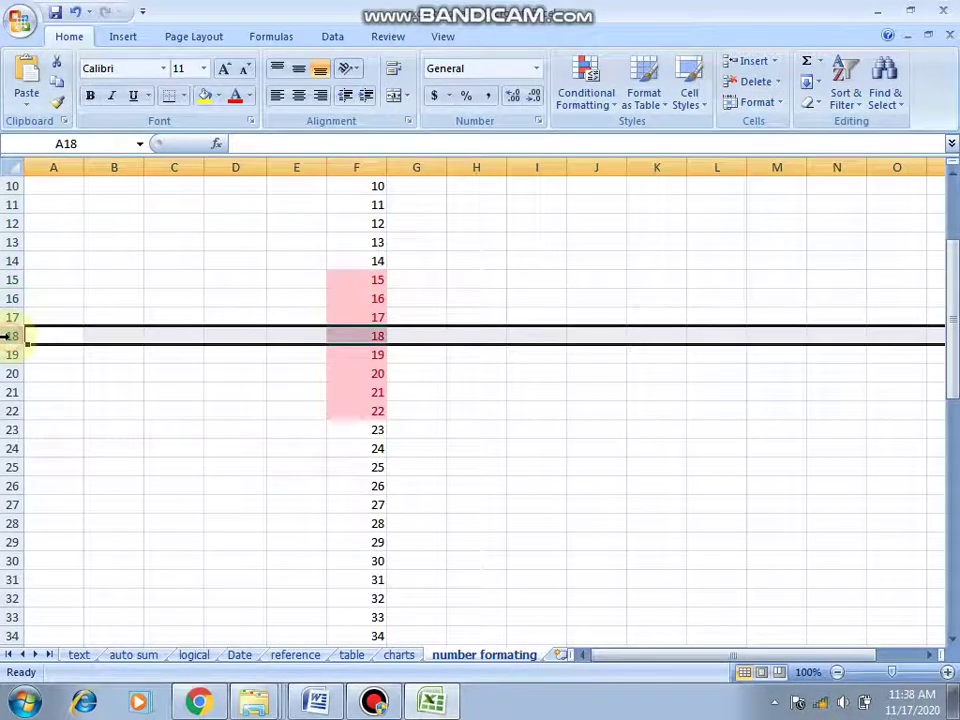
{"action": "left_click", "coordinate": [781, 103]}
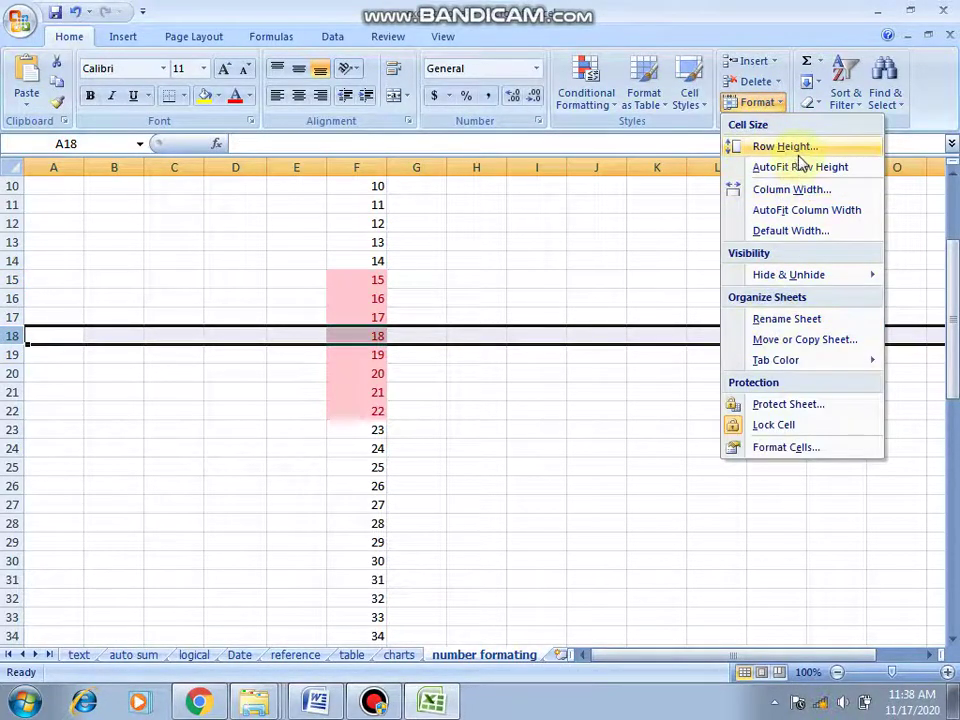
{"action": "mouse_move", "coordinate": [806, 276]}
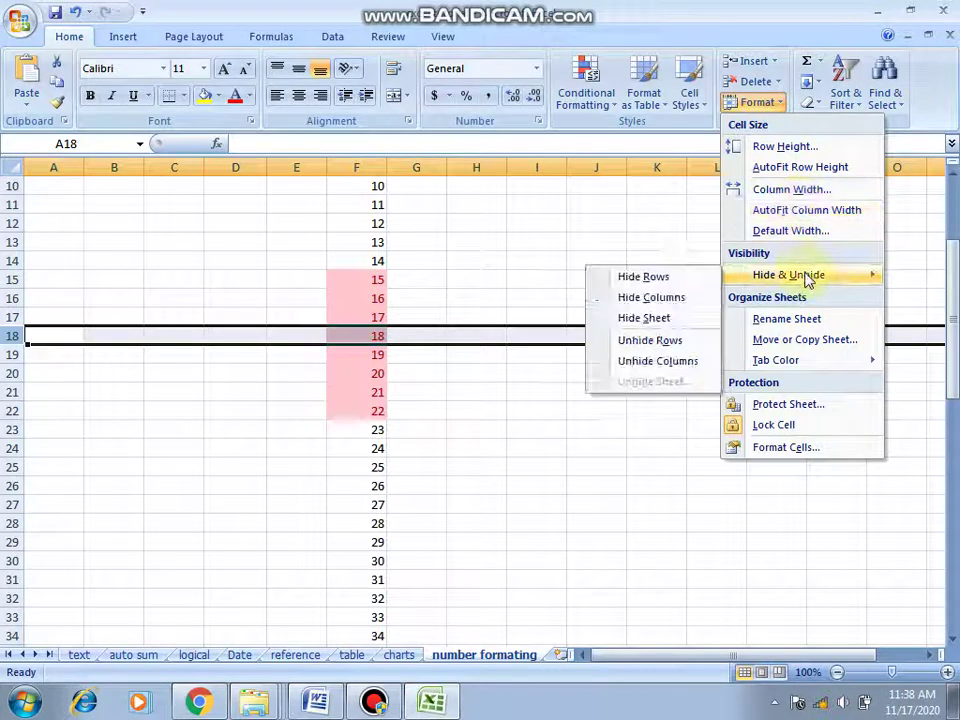
{"action": "left_click", "coordinate": [657, 281]}
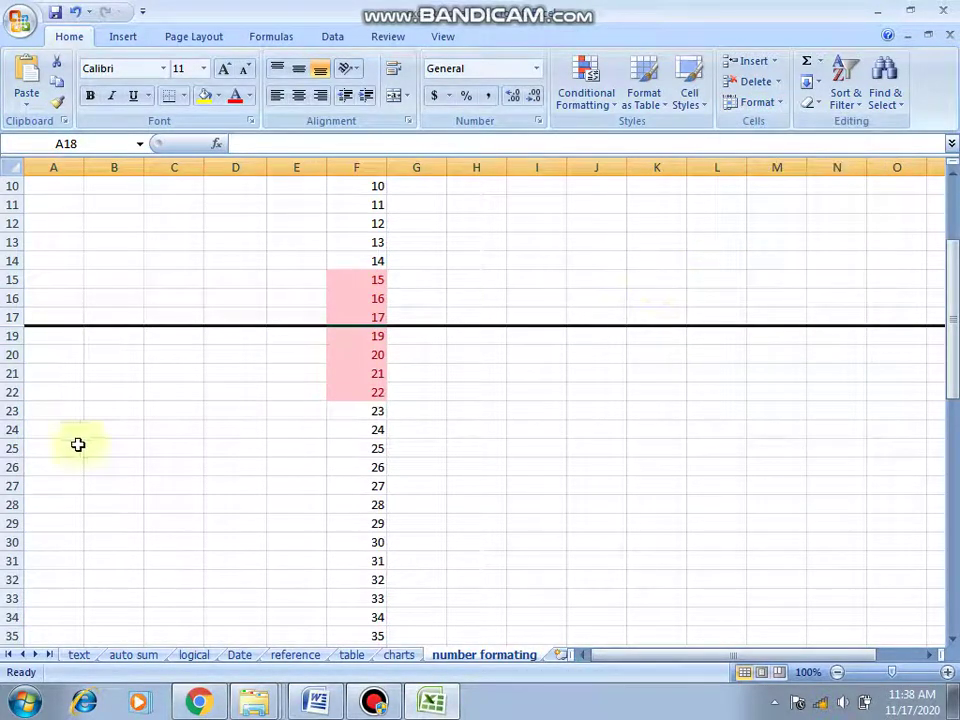
Step: Unhide row 18 between rows 17 and 19
{"action": "left_click", "coordinate": [783, 103]}
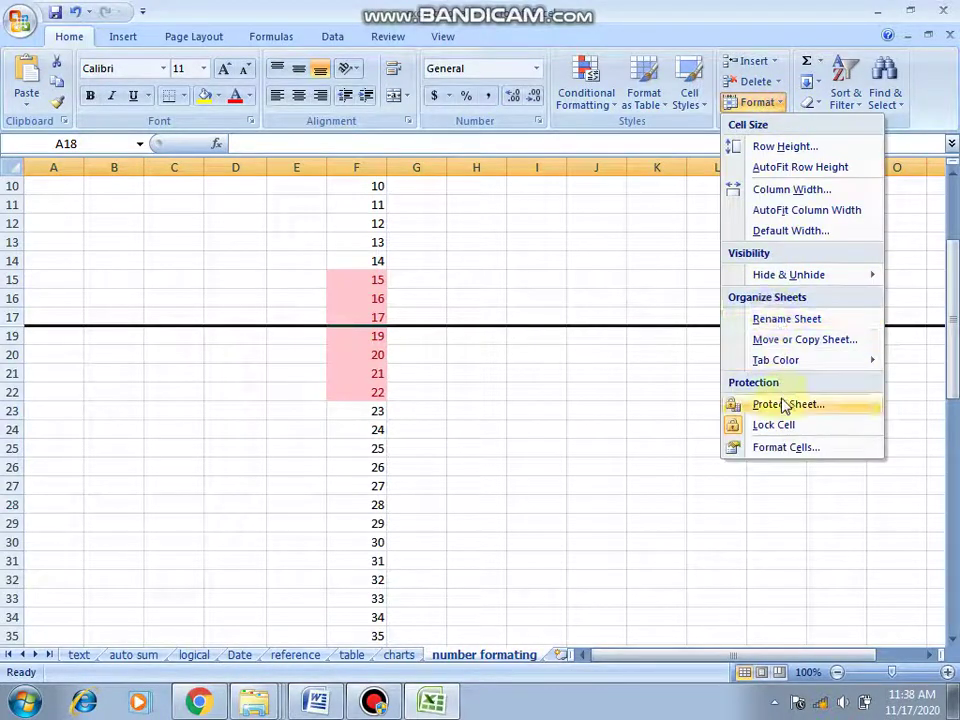
{"action": "mouse_move", "coordinate": [817, 275]}
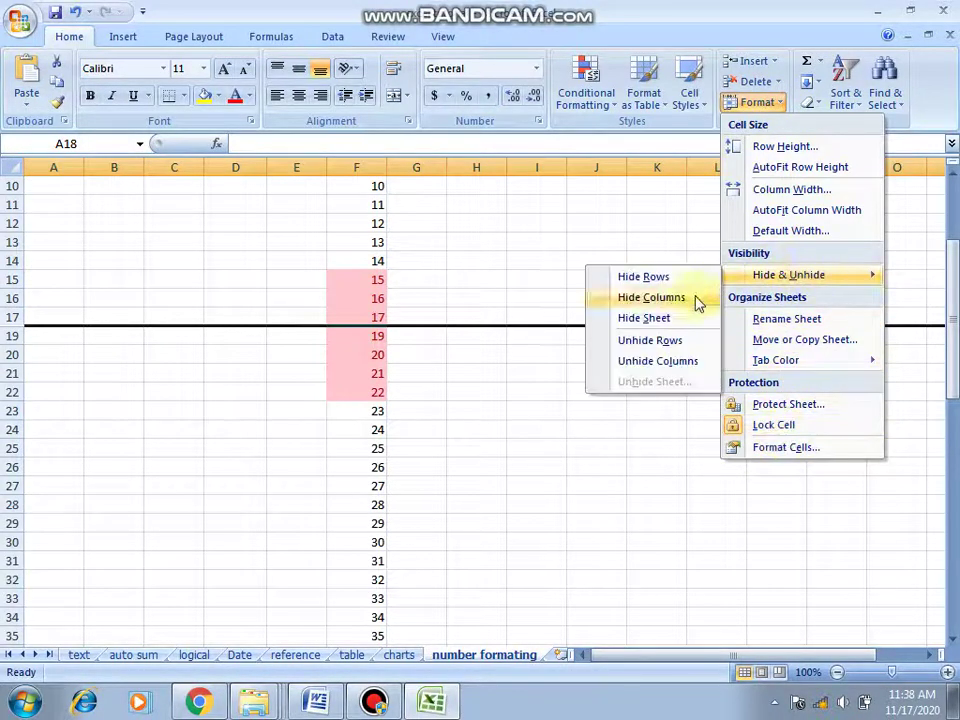
{"action": "left_click", "coordinate": [672, 343]}
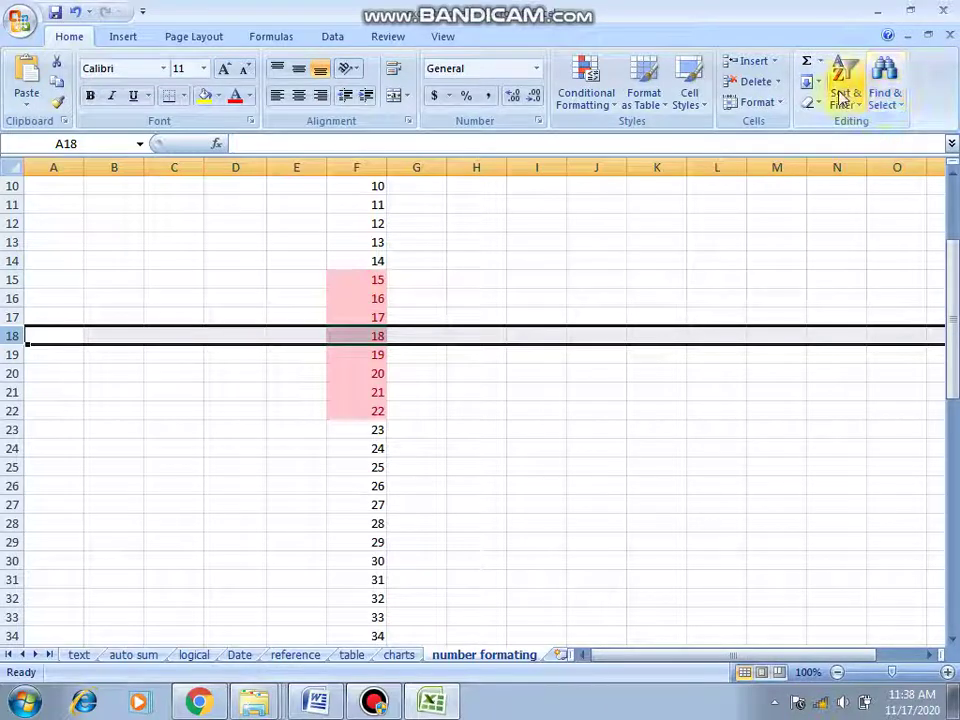
Step: Review the Find & Select options, the Insert, Page Layout and Formulas commands, and the Insert Function dialog
{"action": "left_click", "coordinate": [901, 107]}
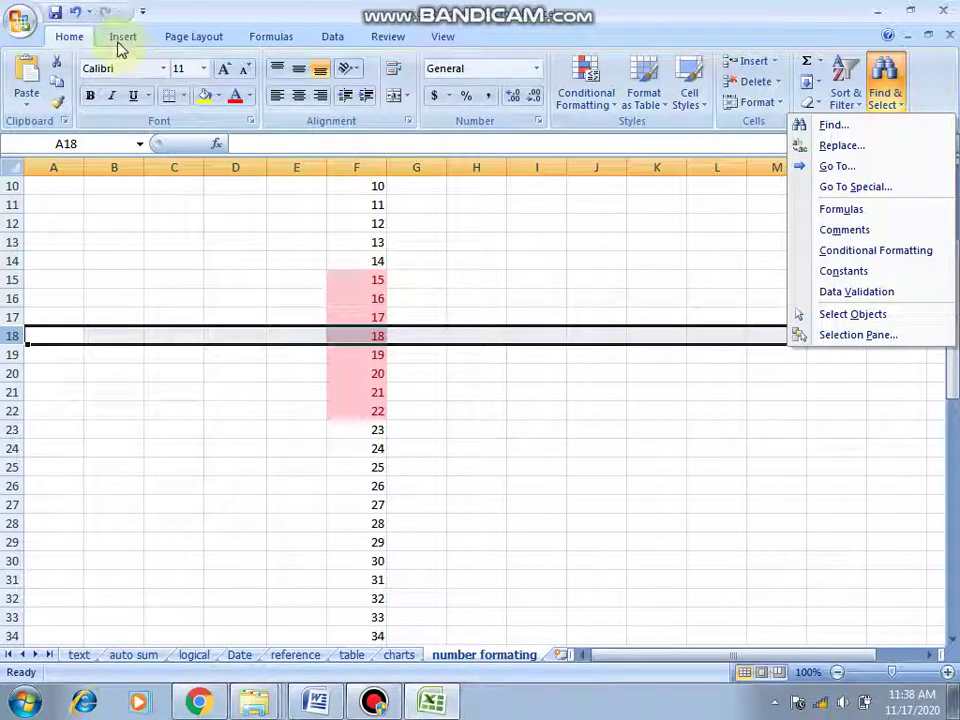
{"action": "left_click", "coordinate": [272, 38]}
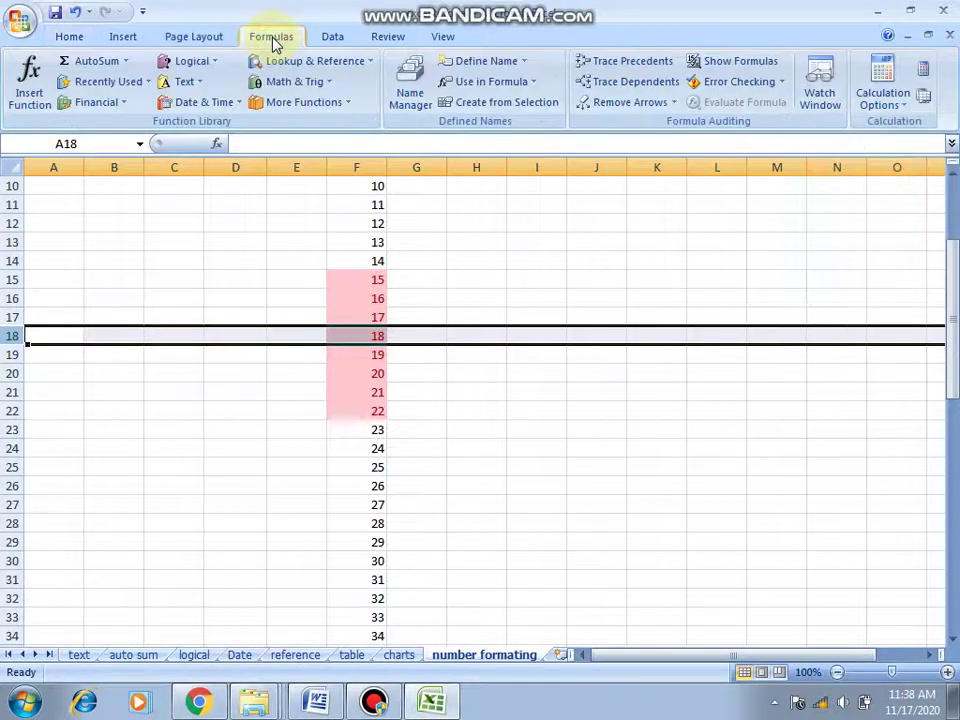
{"action": "left_click", "coordinate": [71, 37]}
{"action": "left_click", "coordinate": [124, 38]}
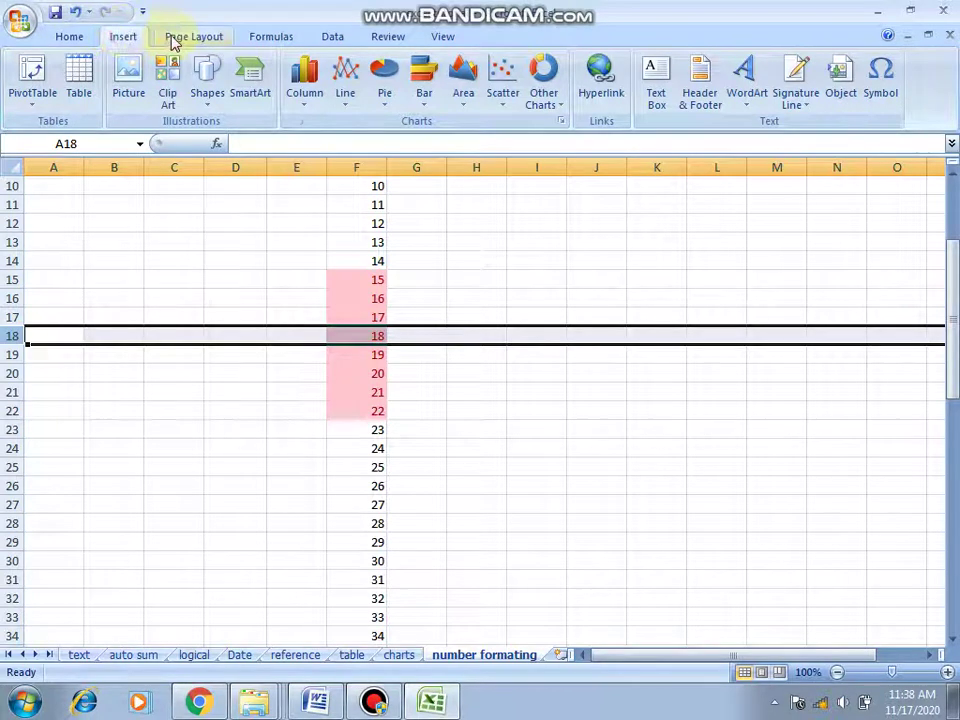
{"action": "left_click", "coordinate": [172, 37]}
{"action": "left_click", "coordinate": [266, 42]}
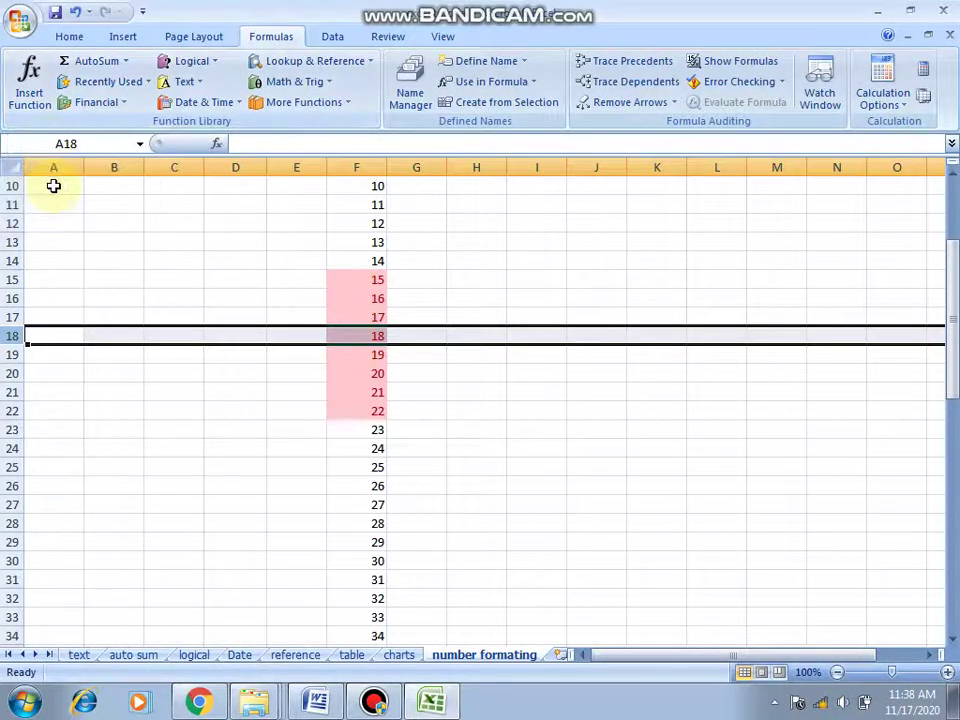
{"action": "left_click", "coordinate": [40, 95]}
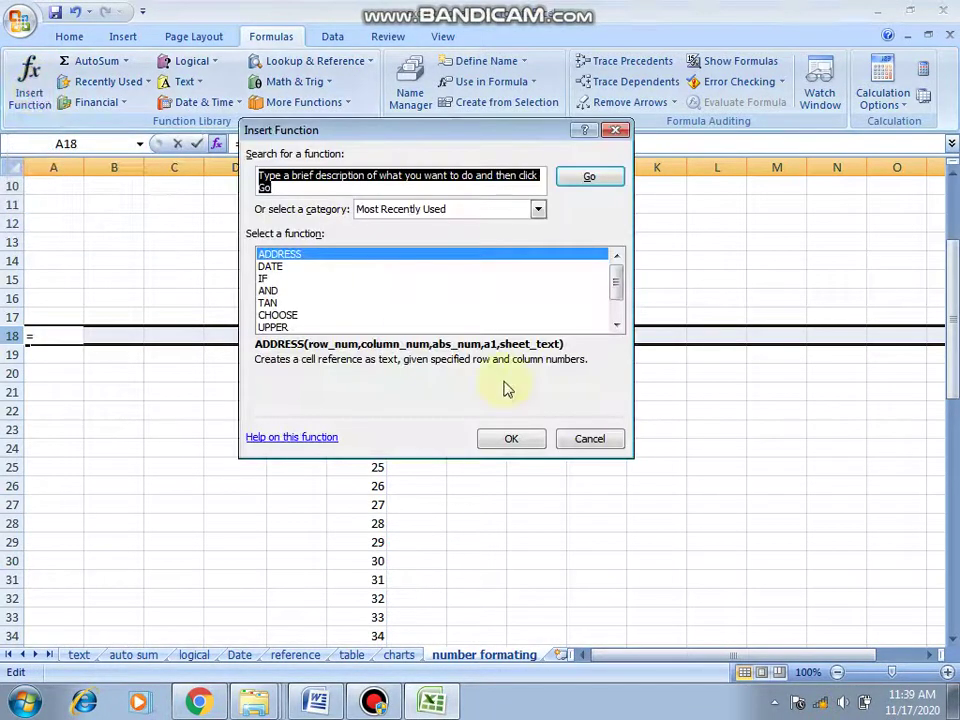
{"action": "left_click", "coordinate": [603, 441]}
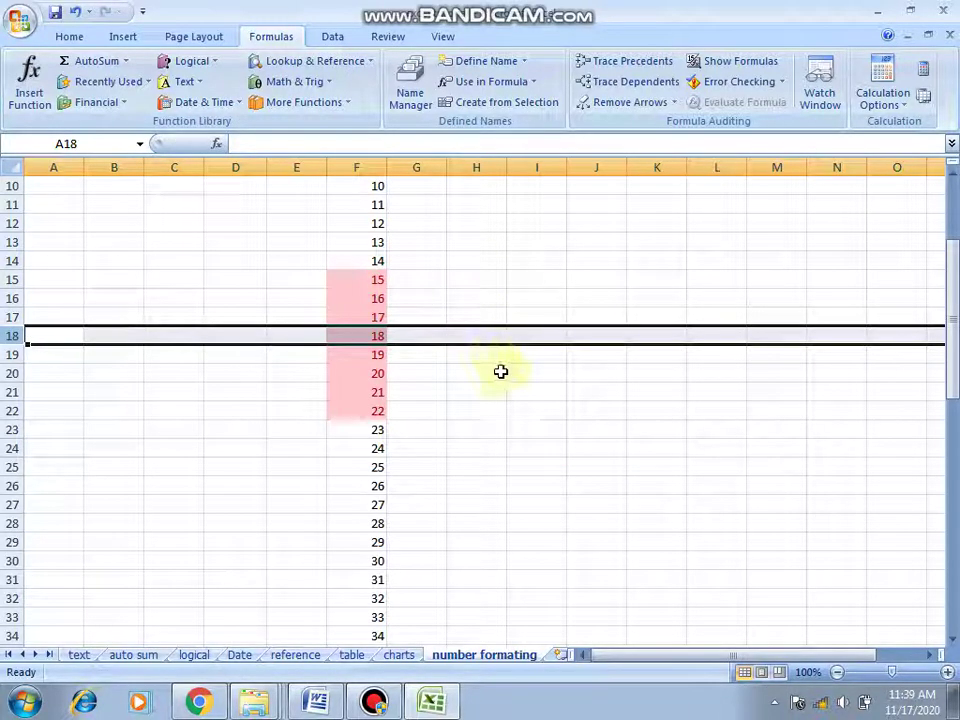
Step: Delete all contents of the number formating sheet
{"action": "left_click", "coordinate": [477, 313]}
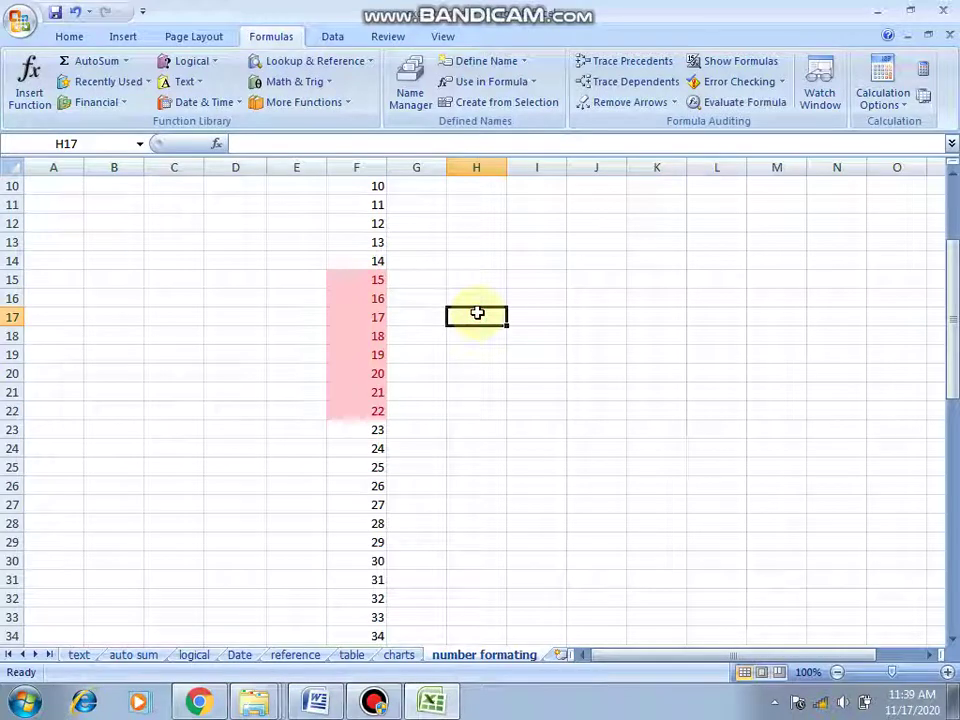
{"action": "key", "text": "ctrl+a"}
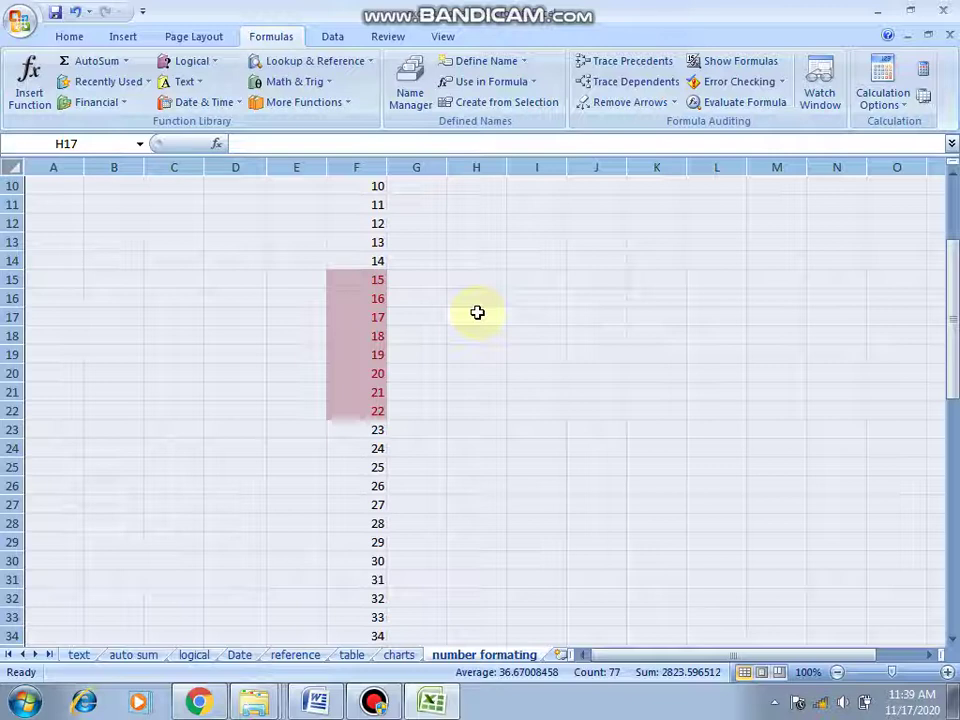
{"action": "key", "text": "Delete"}
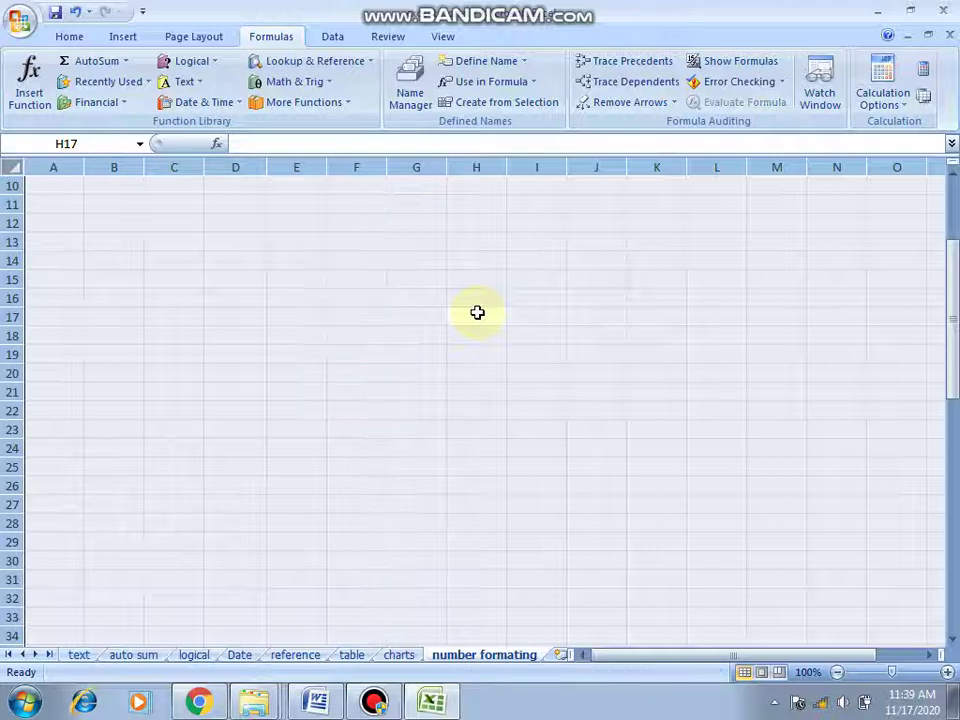
{"action": "left_click", "coordinate": [161, 228]}
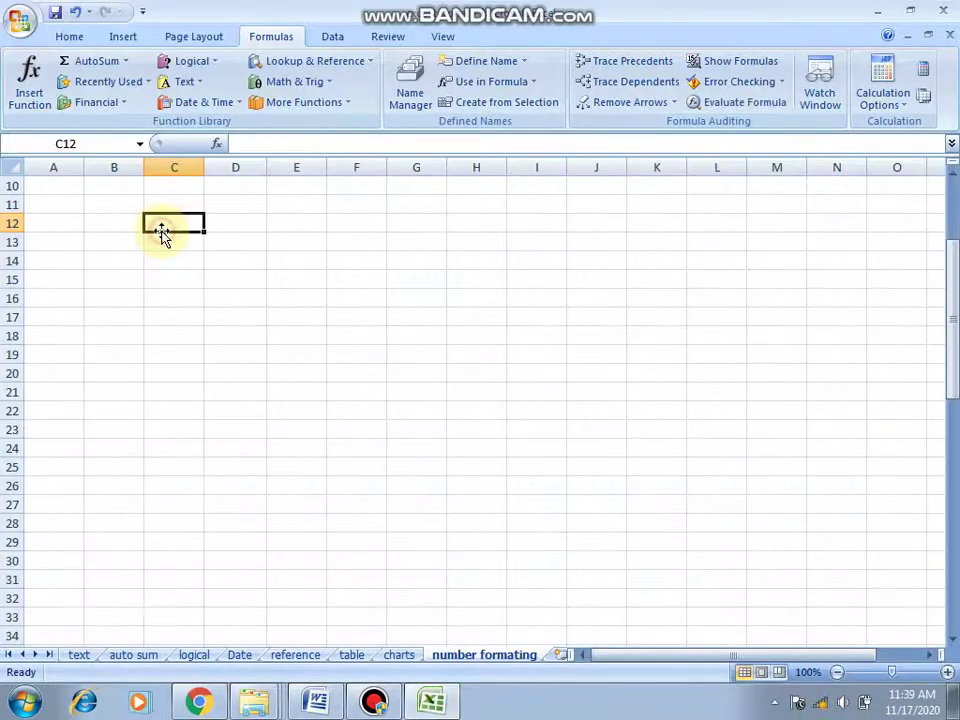
{"action": "left_click", "coordinate": [121, 260]}
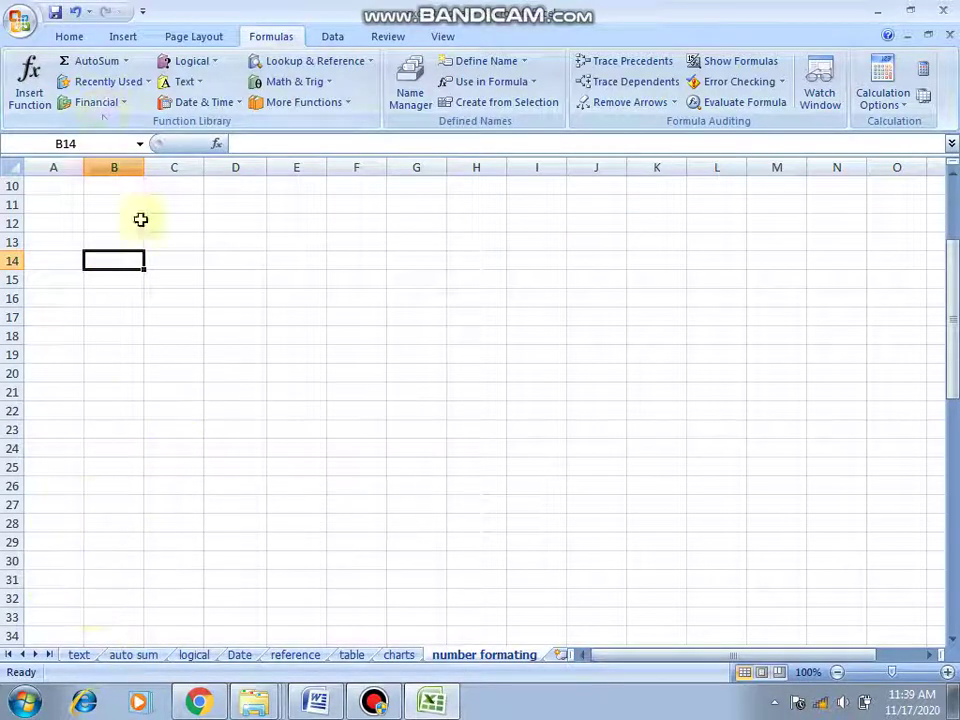
Step: Open the auto sum sheet and select the payment values in C4:C10
{"action": "left_click", "coordinate": [125, 658]}
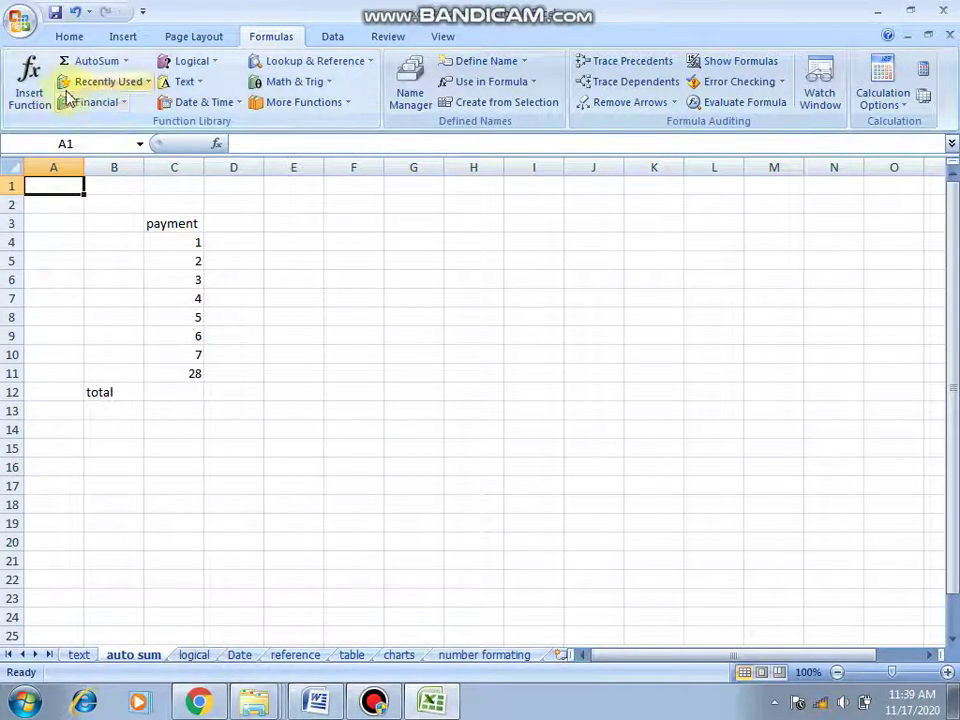
{"action": "left_click", "coordinate": [185, 242]}
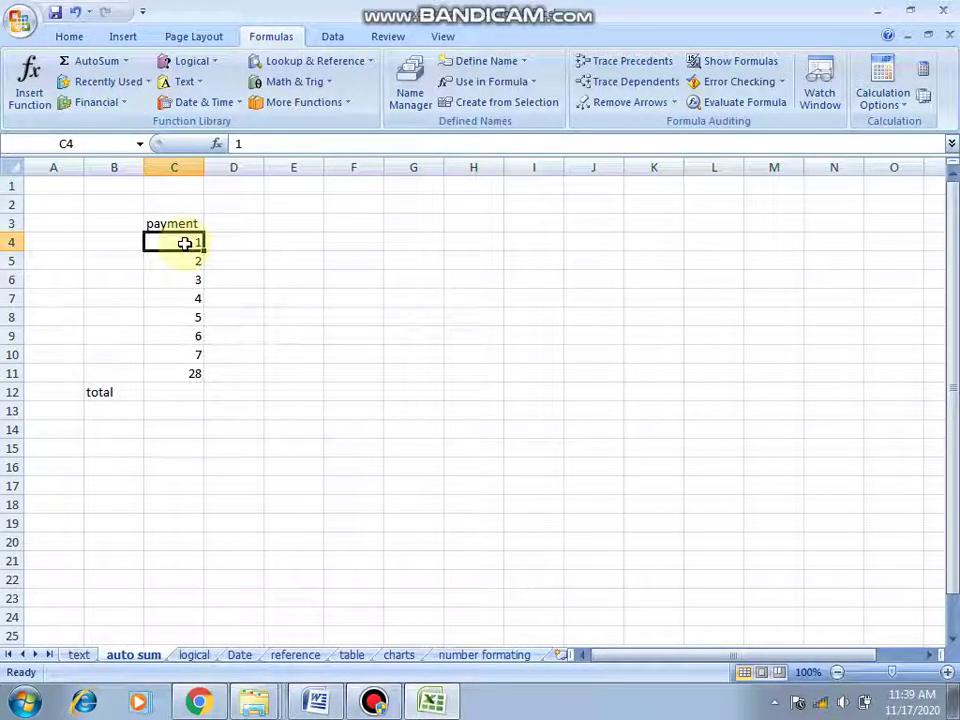
{"action": "key", "text": "shift+Down"}
{"action": "key", "text": "shift+Down"}
{"action": "key", "text": "shift+Down"}
{"action": "key", "text": "shift+Down"}
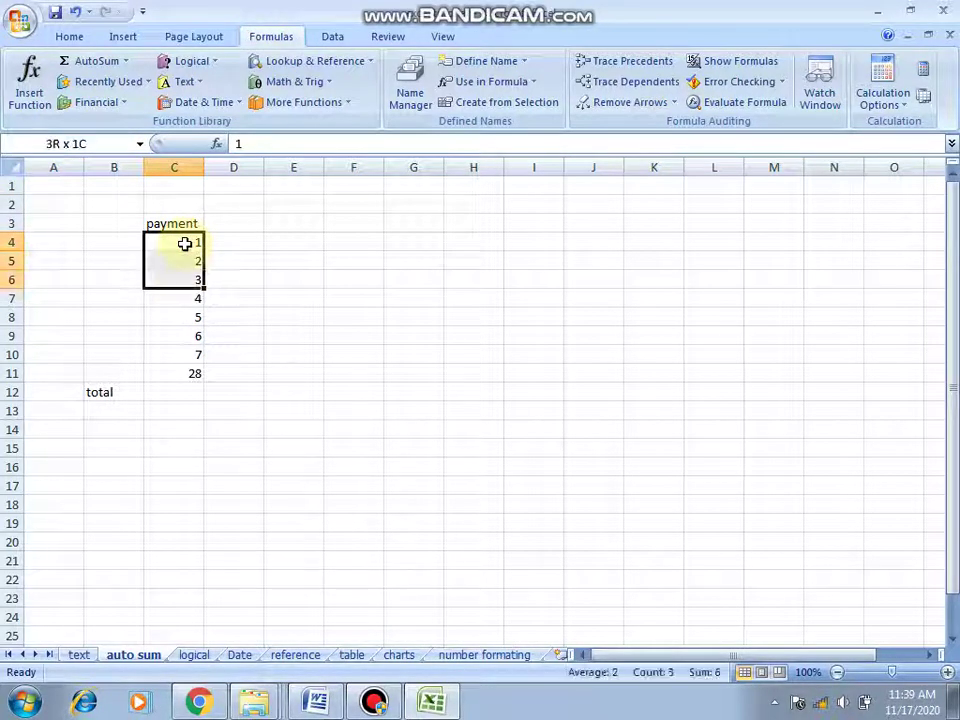
{"action": "key", "text": "shift+Down"}
{"action": "key", "text": "shift+Down"}
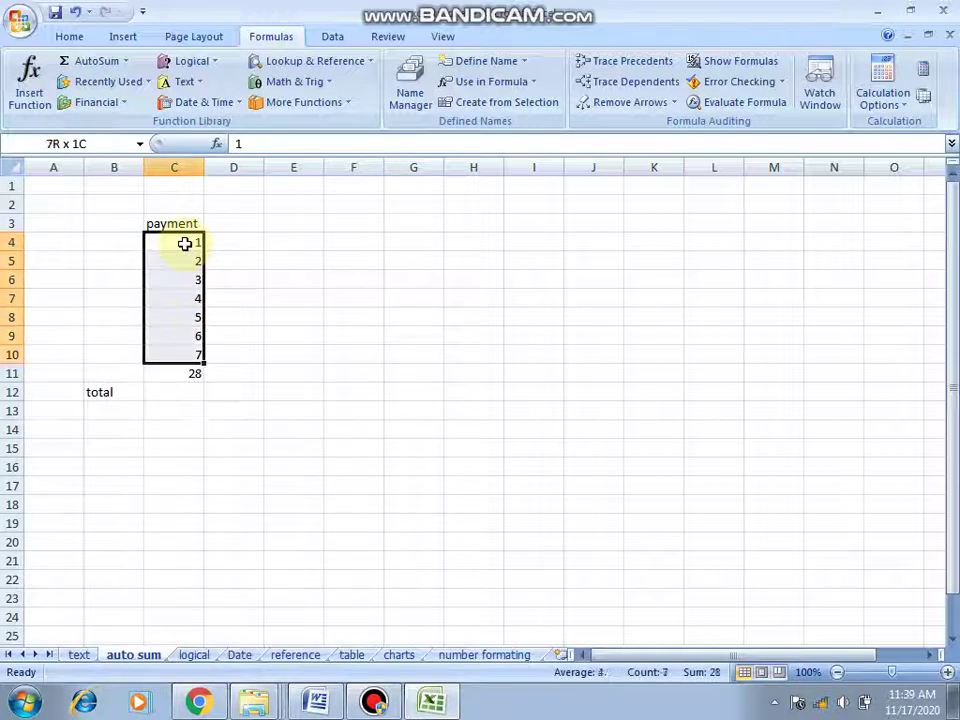
Step: Delete the SUM formula in cell C11 below the payment values
{"action": "left_click", "coordinate": [189, 375]}
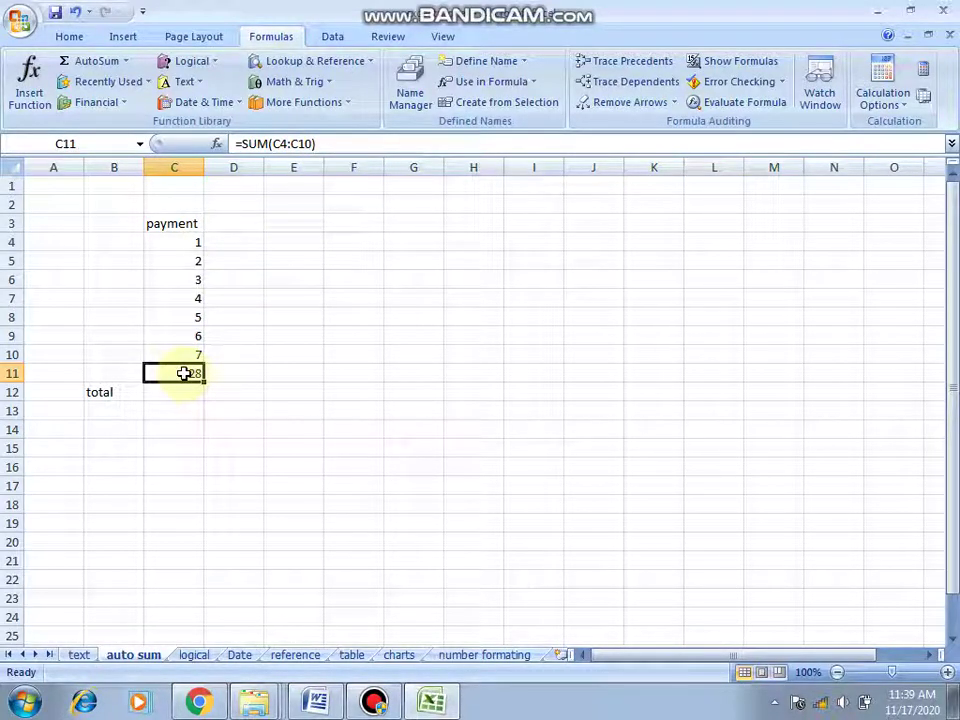
{"action": "key", "text": "Delete"}
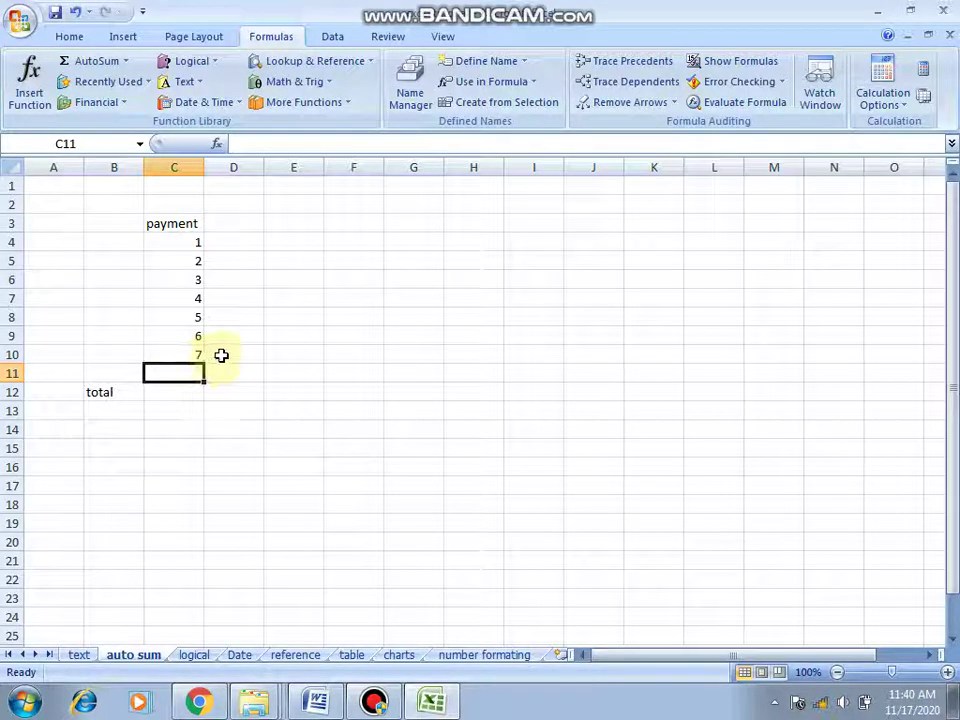
{"action": "left_click", "coordinate": [221, 356]}
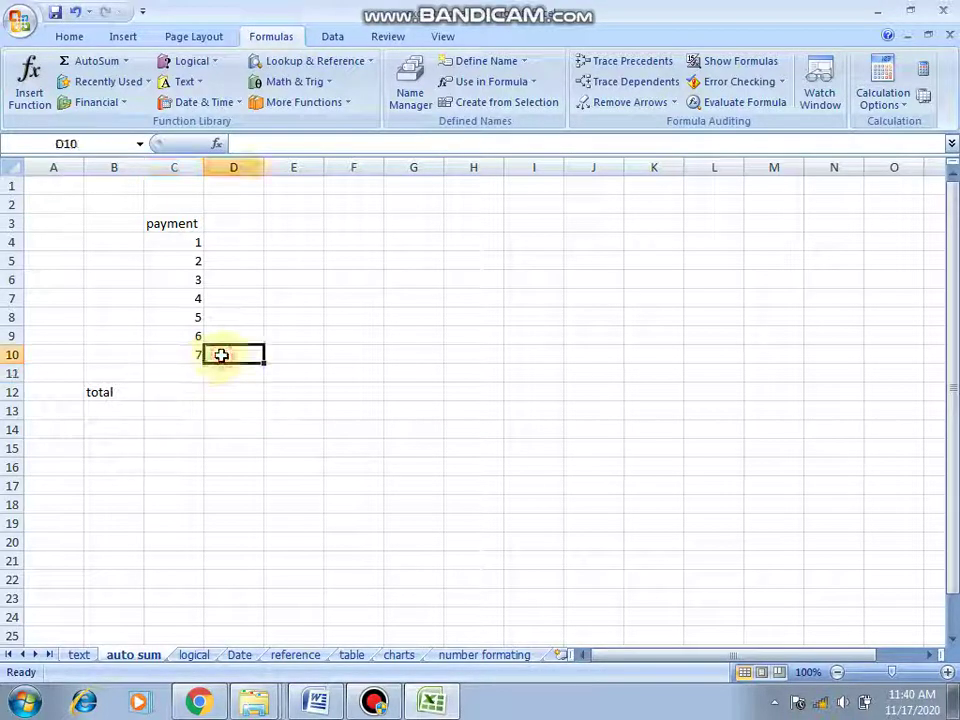
Step: Examine the most recently used functions and the function categories that Insert Function offers for cell C11
{"action": "left_click", "coordinate": [173, 378]}
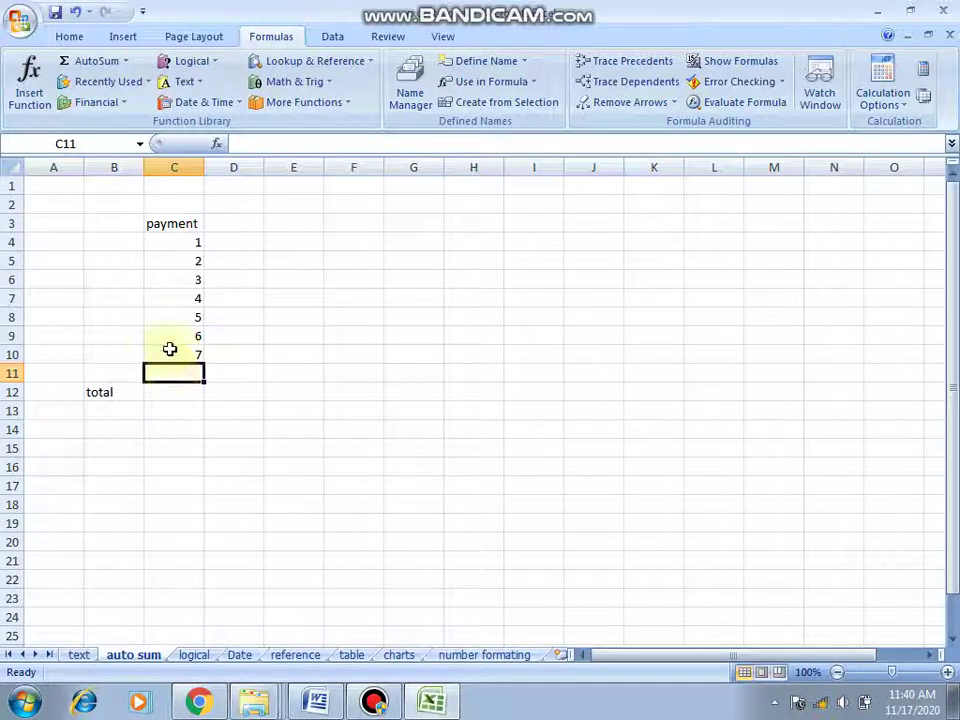
{"action": "left_click", "coordinate": [25, 88]}
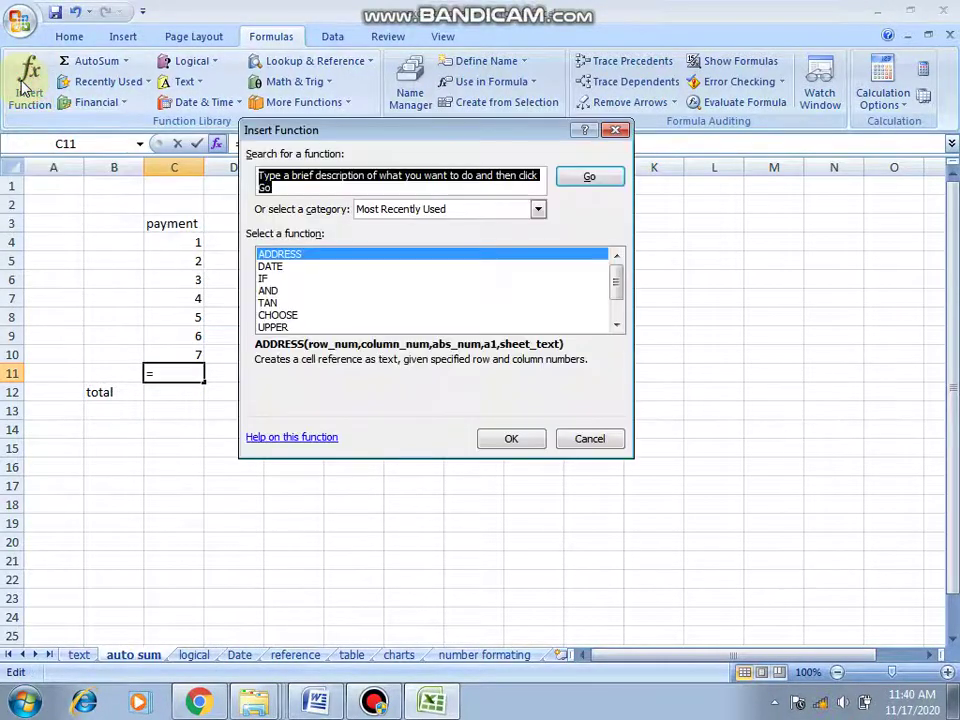
{"action": "left_click", "coordinate": [600, 439]}
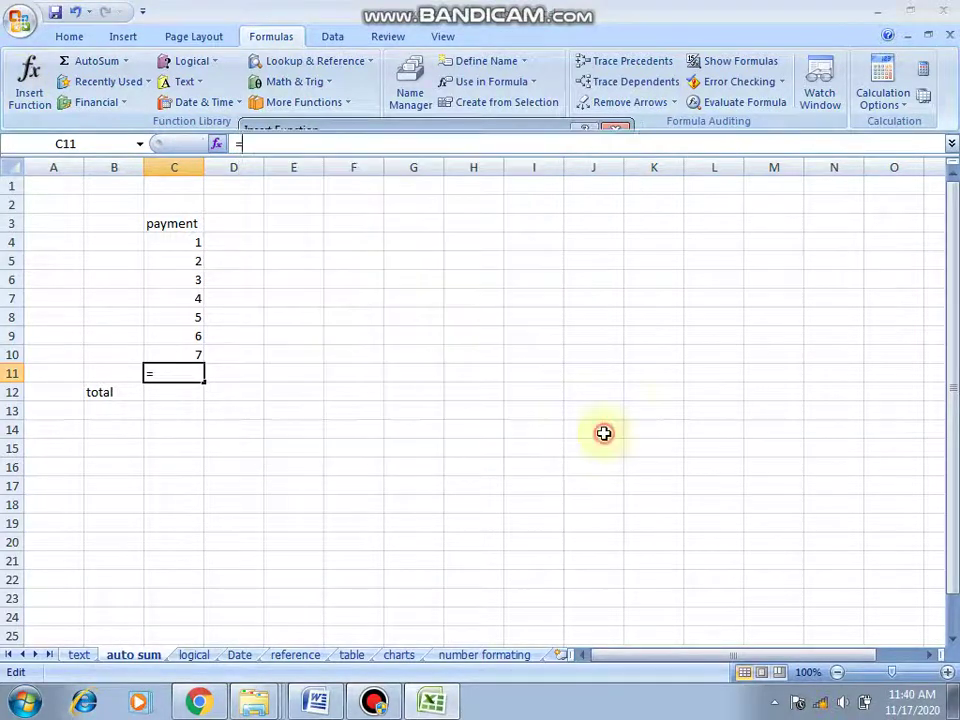
{"action": "left_click", "coordinate": [29, 82]}
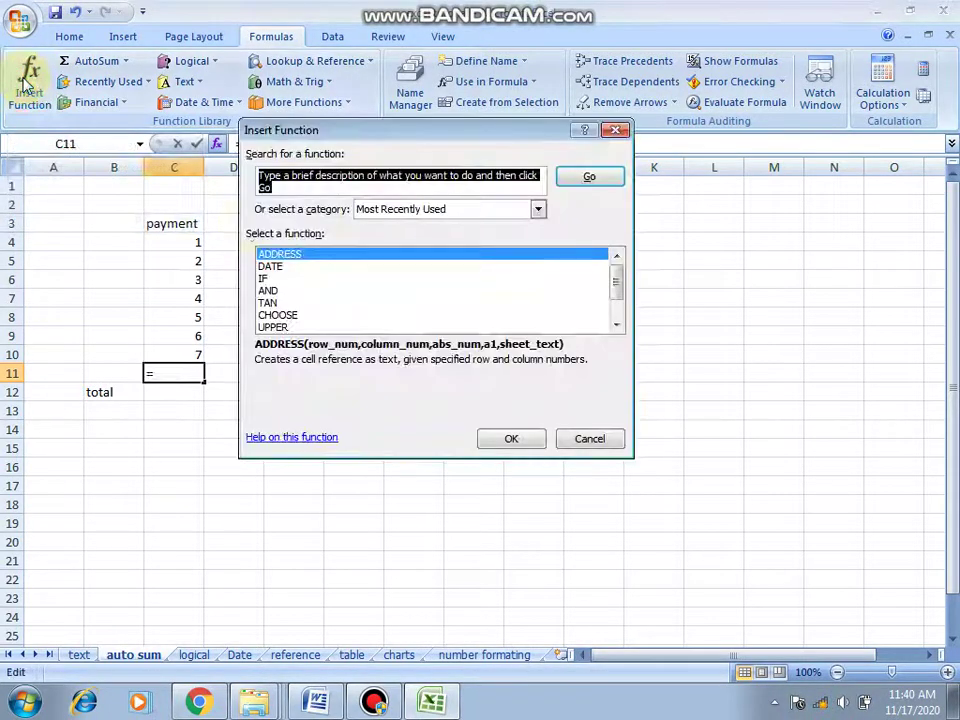
{"action": "left_click", "coordinate": [274, 256]}
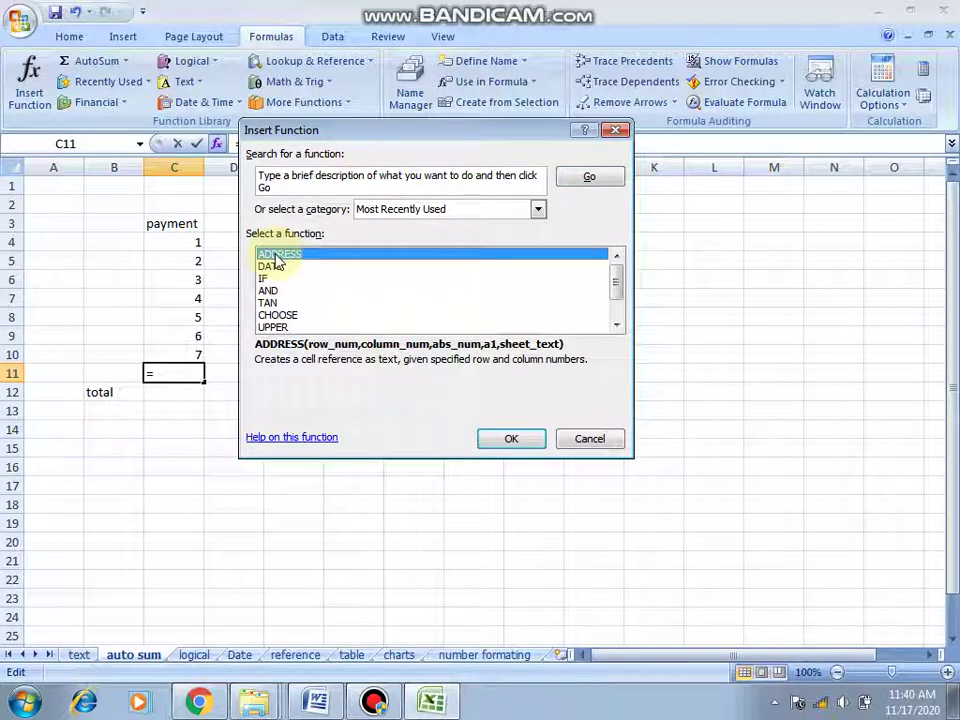
{"action": "key", "text": "Down"}
{"action": "key", "text": "Down"}
{"action": "key", "text": "Down"}
{"action": "key", "text": "Down"}
{"action": "key", "text": "Down"}
{"action": "key", "text": "Down"}
{"action": "key", "text": "Down"}
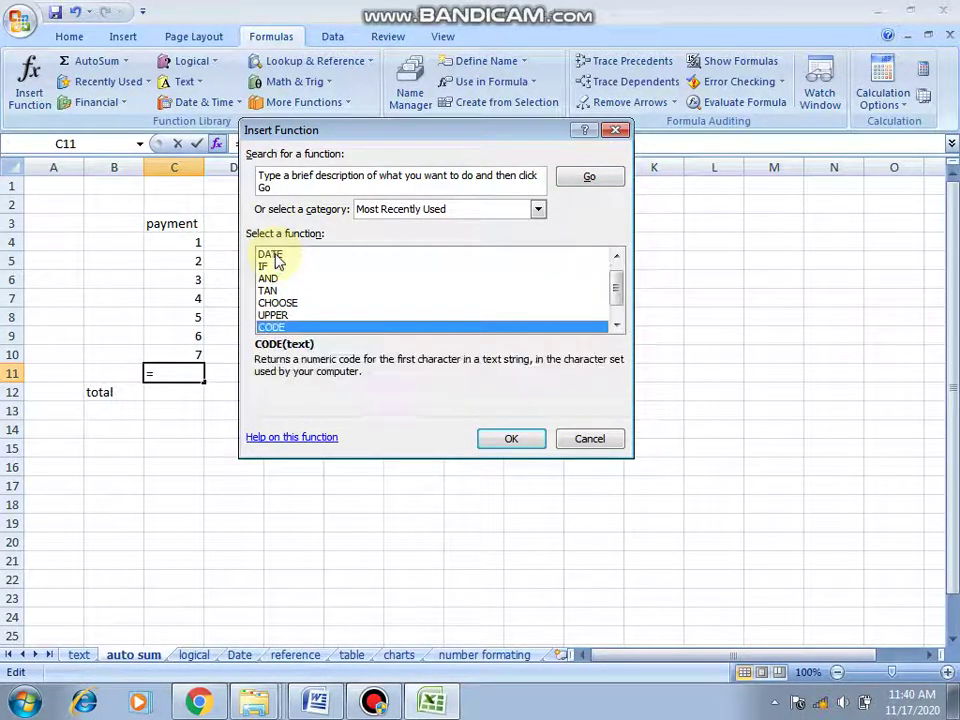
{"action": "key", "text": "Down"}
{"action": "key", "text": "Down"}
{"action": "key", "text": "Up"}
{"action": "key", "text": "Up"}
{"action": "key", "text": "Up"}
{"action": "key", "text": "Up"}
{"action": "key", "text": "Up"}
{"action": "key", "text": "Up"}
{"action": "key", "text": "Up"}
{"action": "key", "text": "Up"}
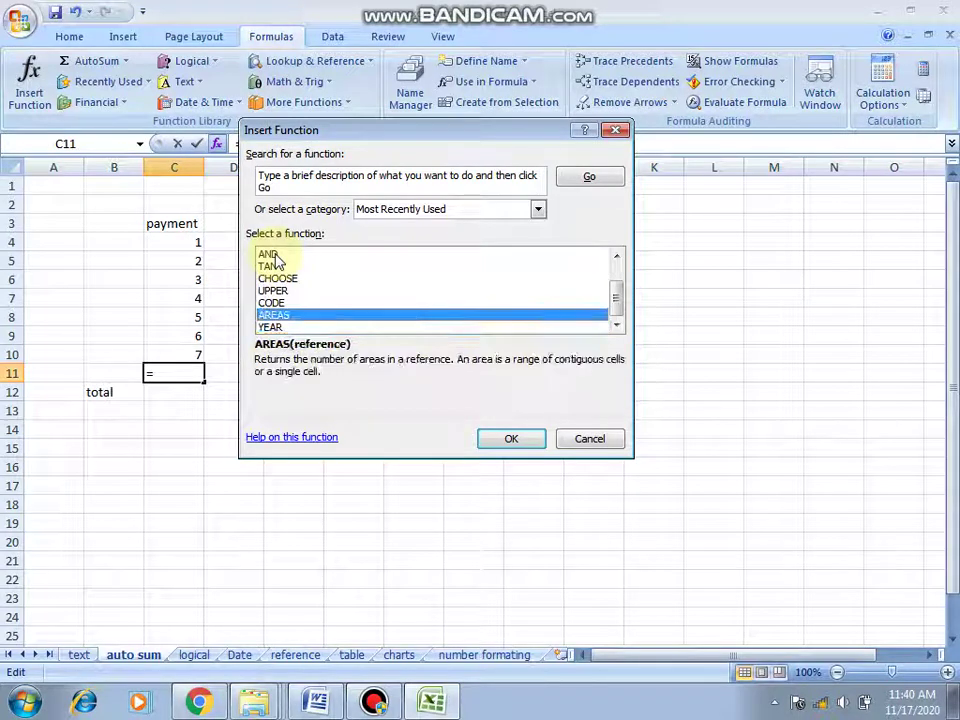
{"action": "key", "text": "Up"}
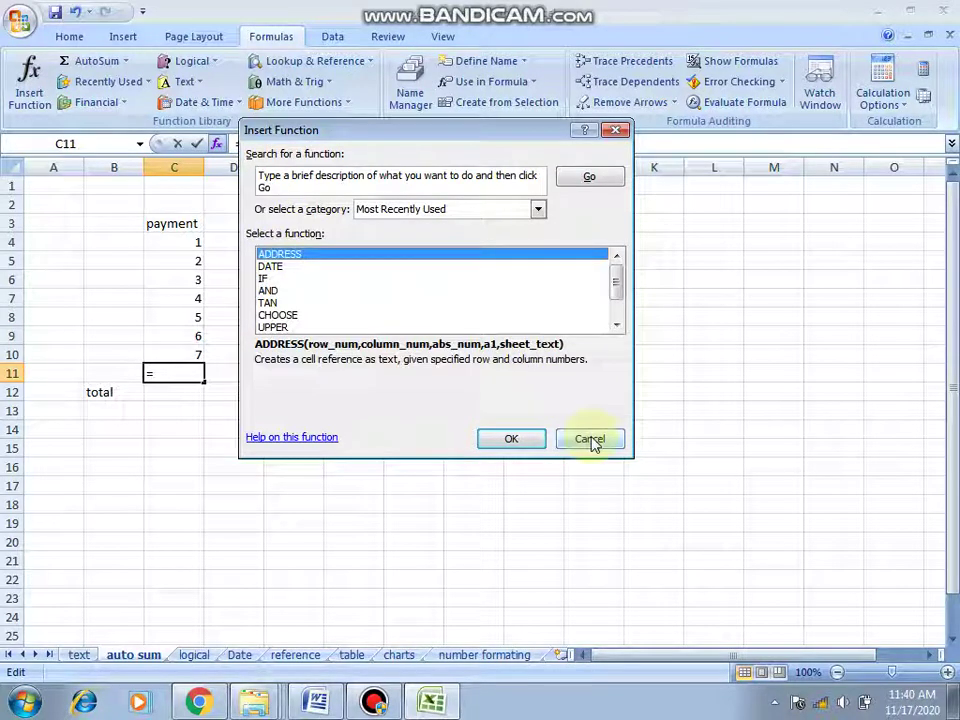
{"action": "left_click", "coordinate": [537, 209]}
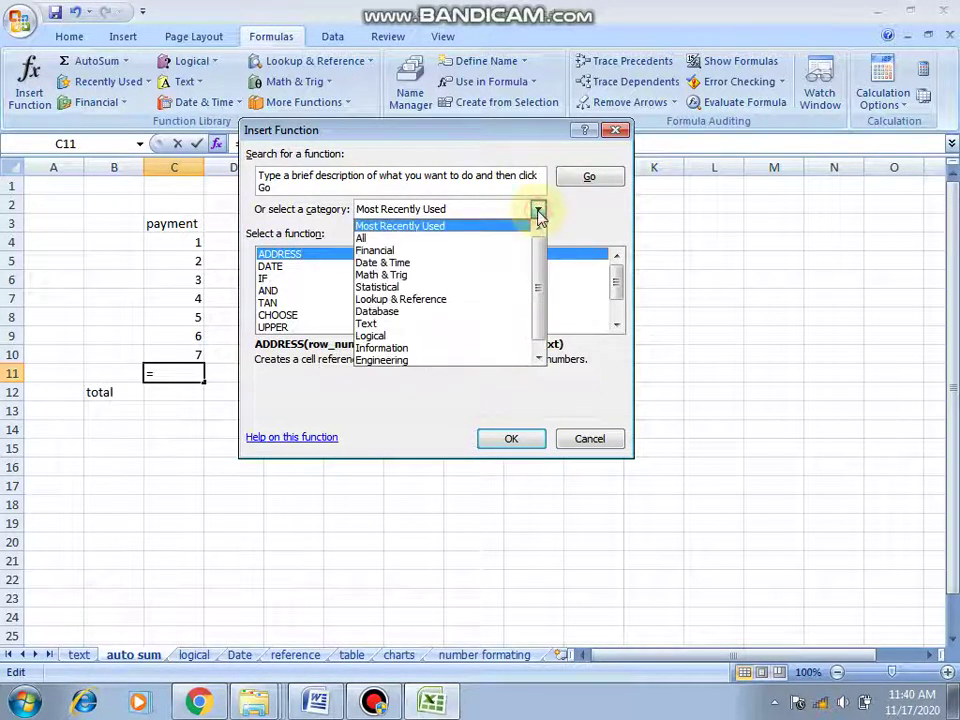
{"action": "left_click", "coordinate": [587, 439]}
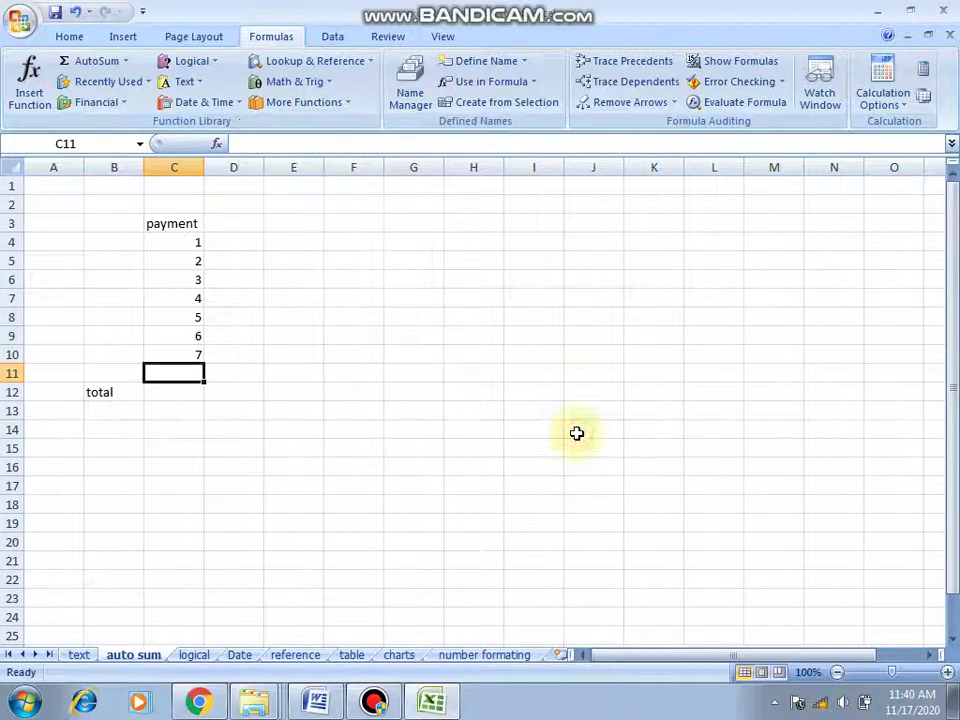
Step: Sum the payment values C4:C10 in cell C11 with AutoSum
{"action": "left_click", "coordinate": [125, 63]}
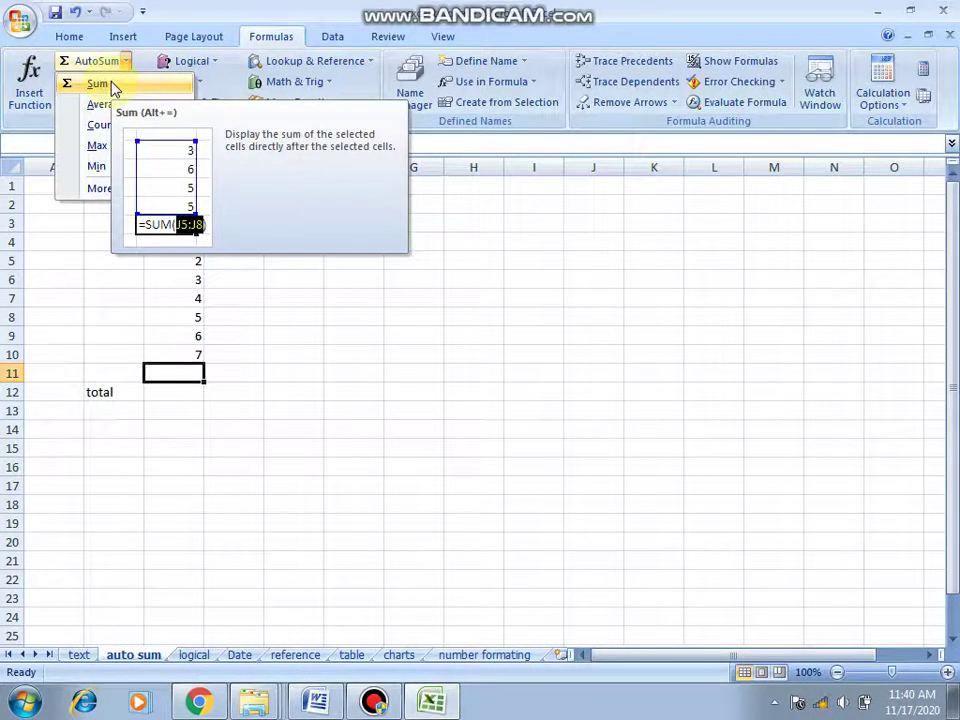
{"action": "left_click", "coordinate": [113, 87]}
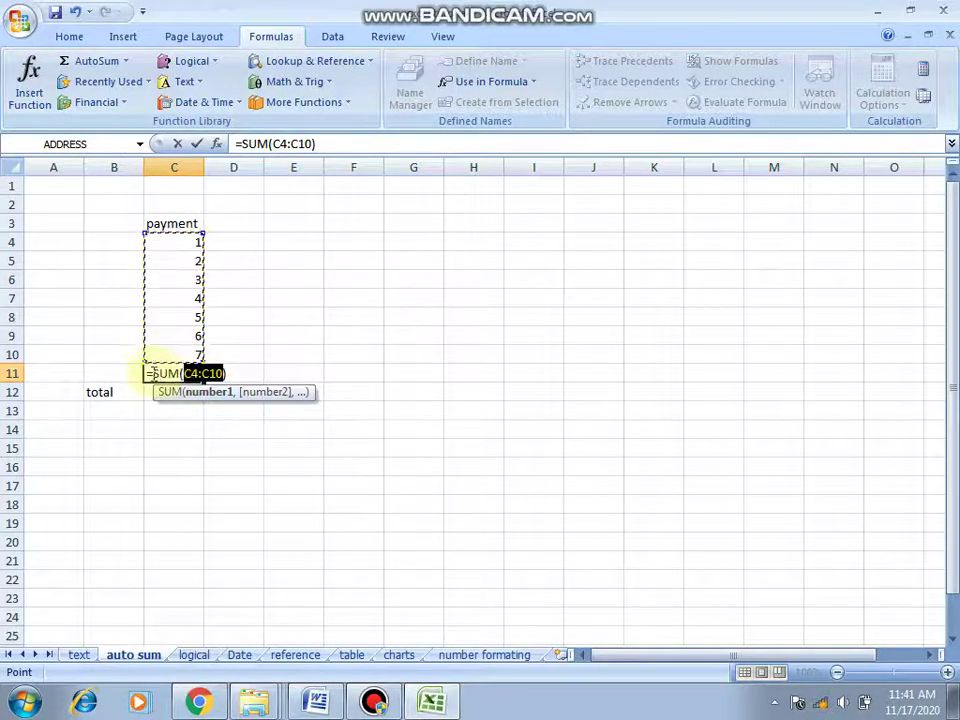
{"action": "left_click", "coordinate": [199, 373]}
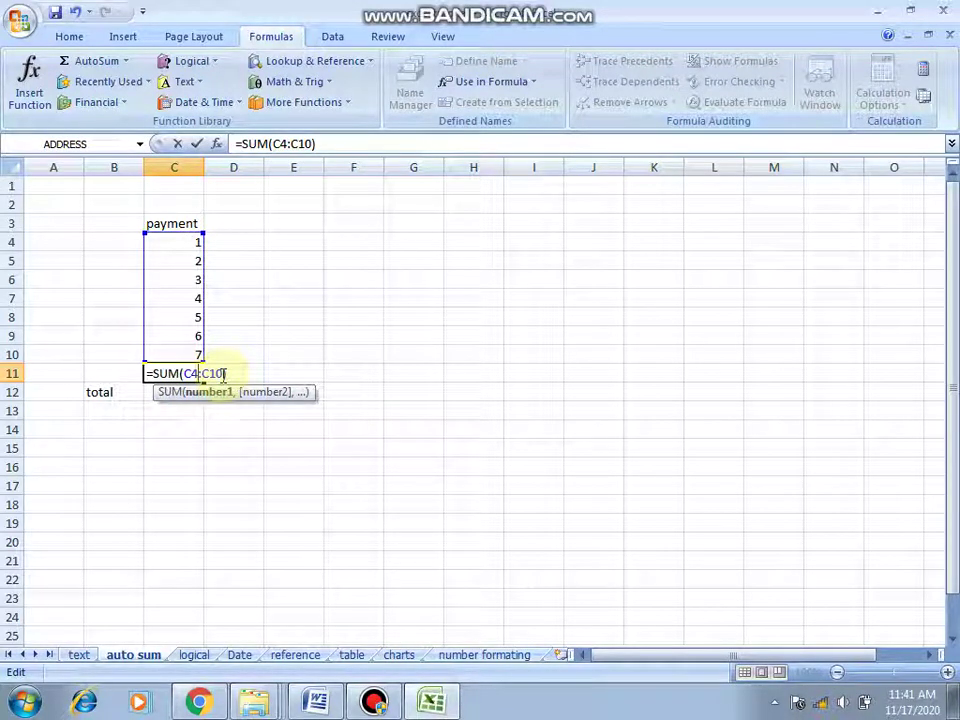
Step: Examine the address of the first payment value by highlighting column C, row 4 and cell C4
{"action": "left_click", "coordinate": [181, 242]}
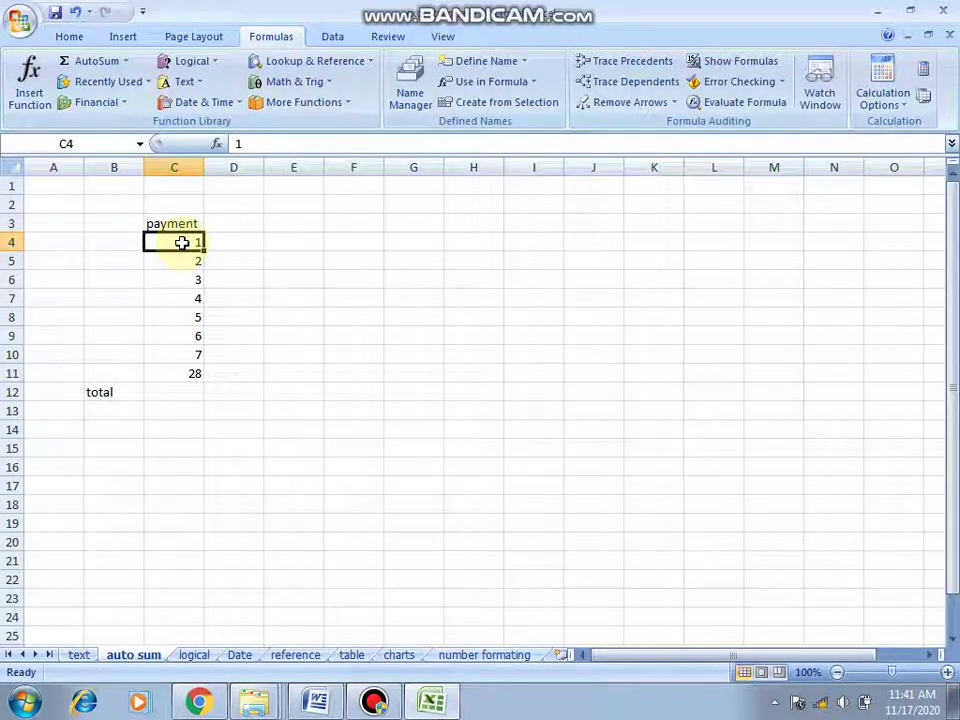
{"action": "left_click", "coordinate": [175, 166]}
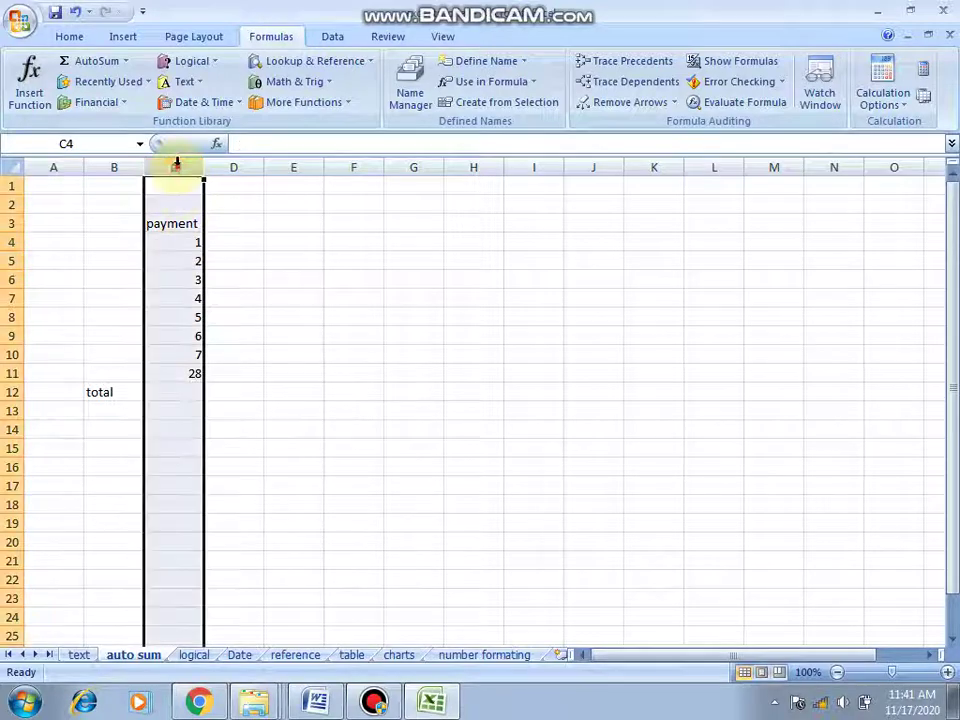
{"action": "left_click", "coordinate": [178, 242]}
{"action": "left_click", "coordinate": [11, 242]}
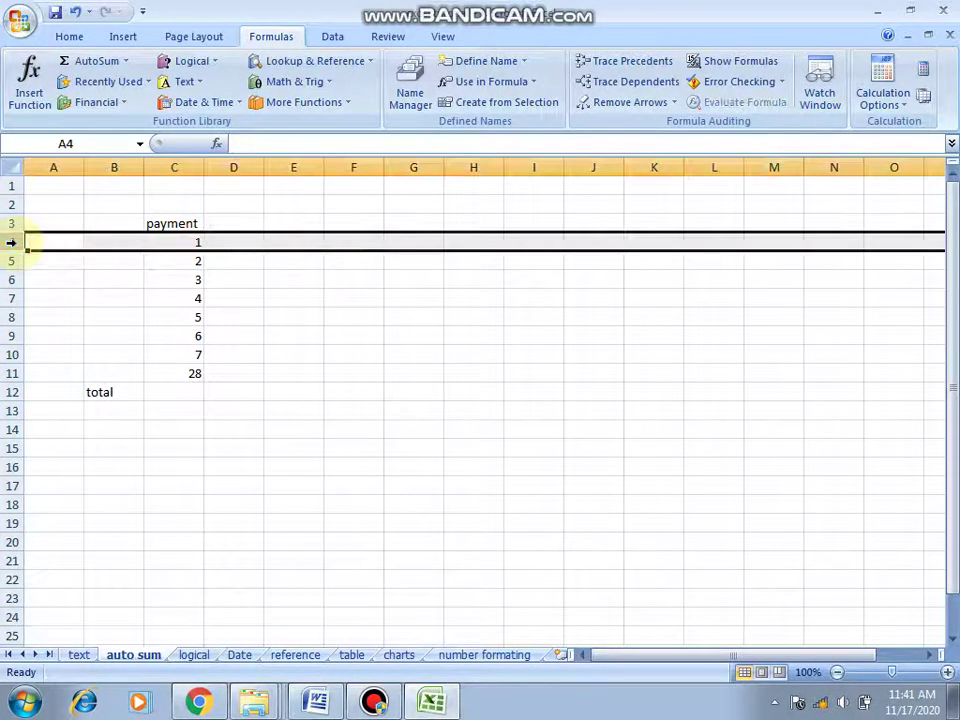
{"action": "left_click", "coordinate": [175, 241]}
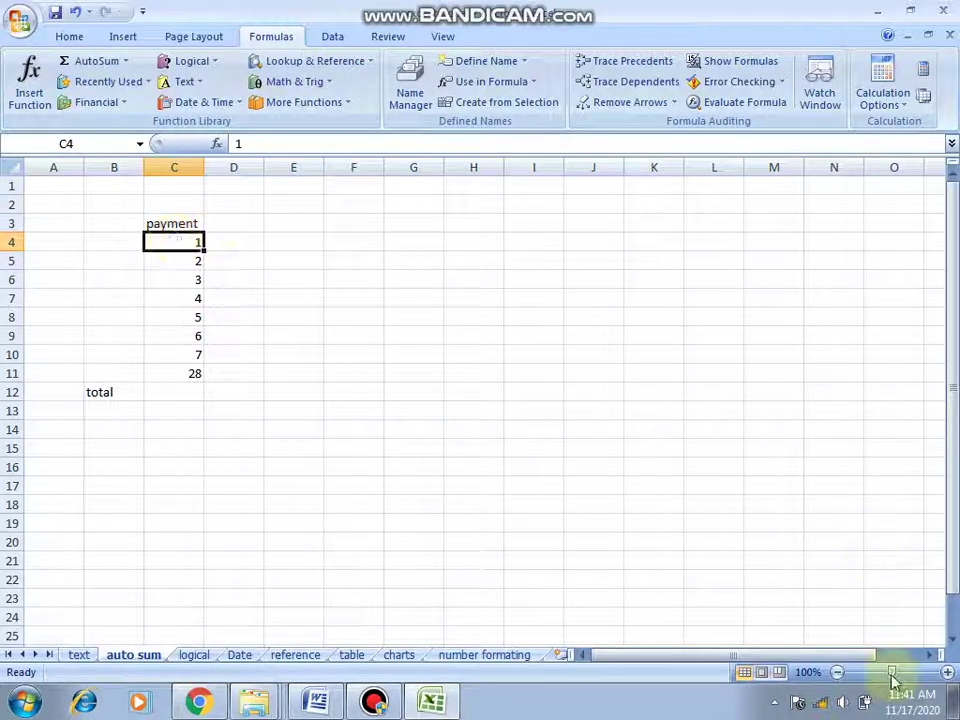
Step: Select the payment range from C4 down to C10, leaving out the total in C11
{"action": "left_click", "coordinate": [947, 672]}
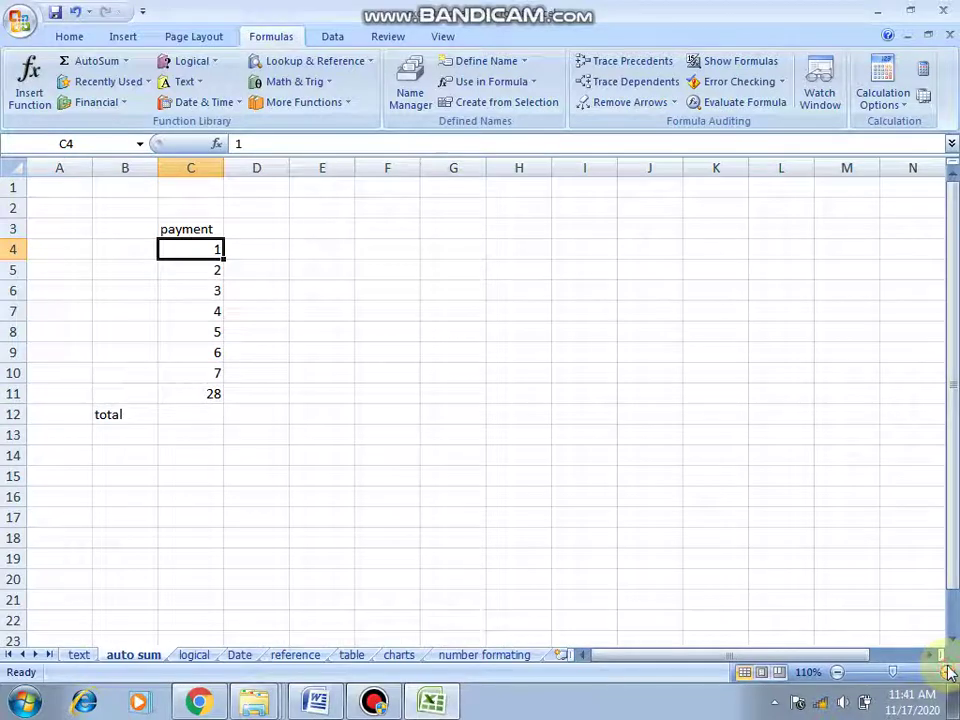
{"action": "left_click", "coordinate": [947, 672]}
{"action": "left_click", "coordinate": [947, 672]}
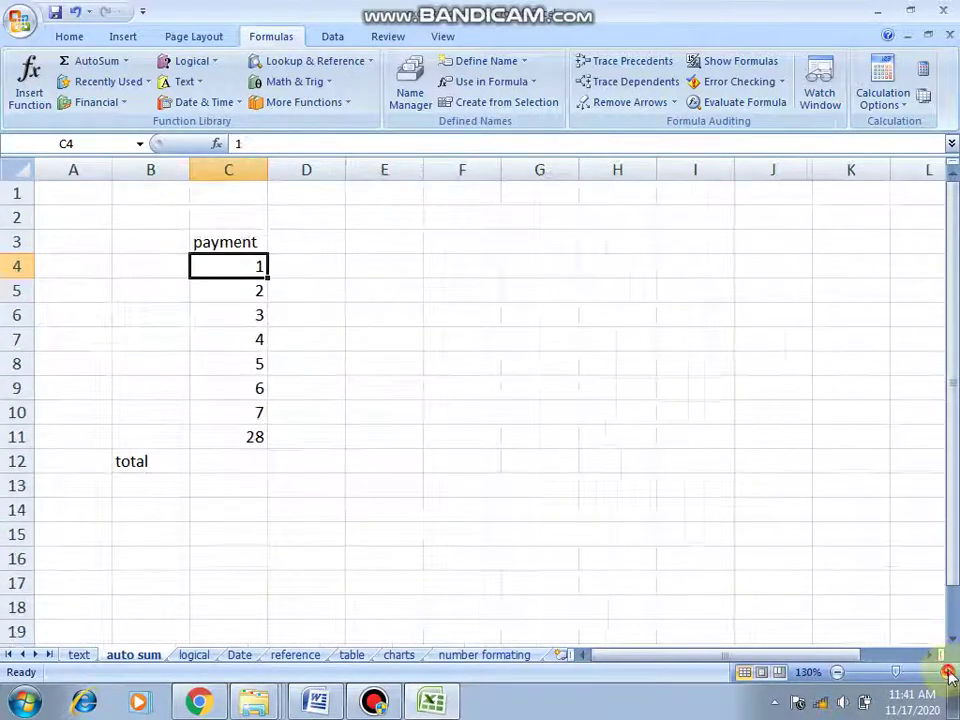
{"action": "left_click", "coordinate": [947, 672]}
{"action": "left_click", "coordinate": [947, 672]}
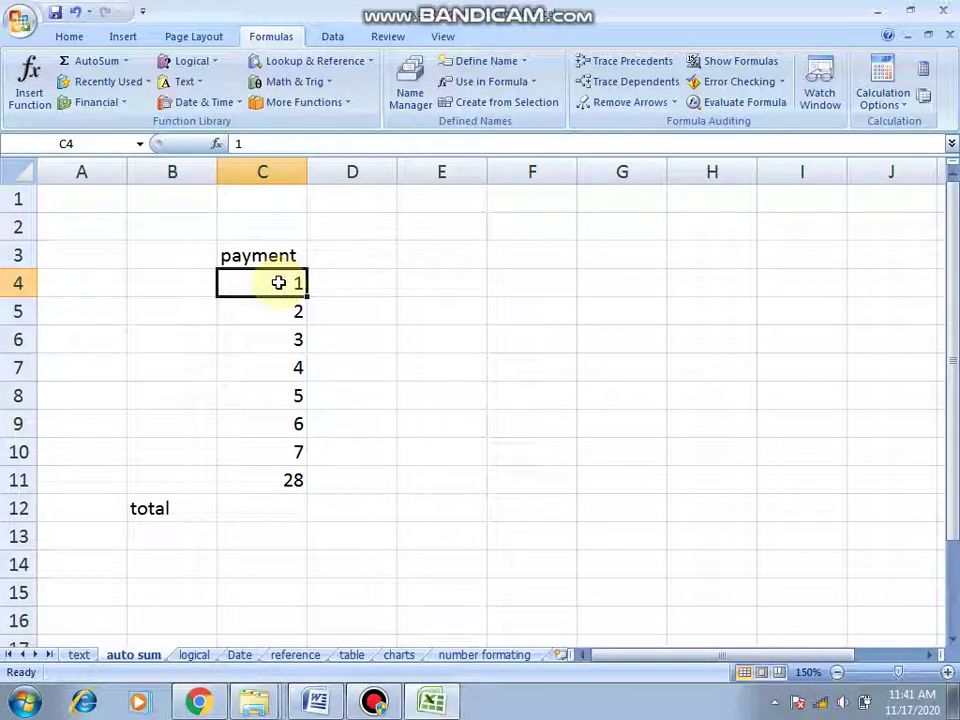
{"action": "key", "text": "shift+Down"}
{"action": "key", "text": "shift+Down"}
{"action": "key", "text": "shift+Down"}
{"action": "key", "text": "shift+Down"}
{"action": "key", "text": "shift+Down"}
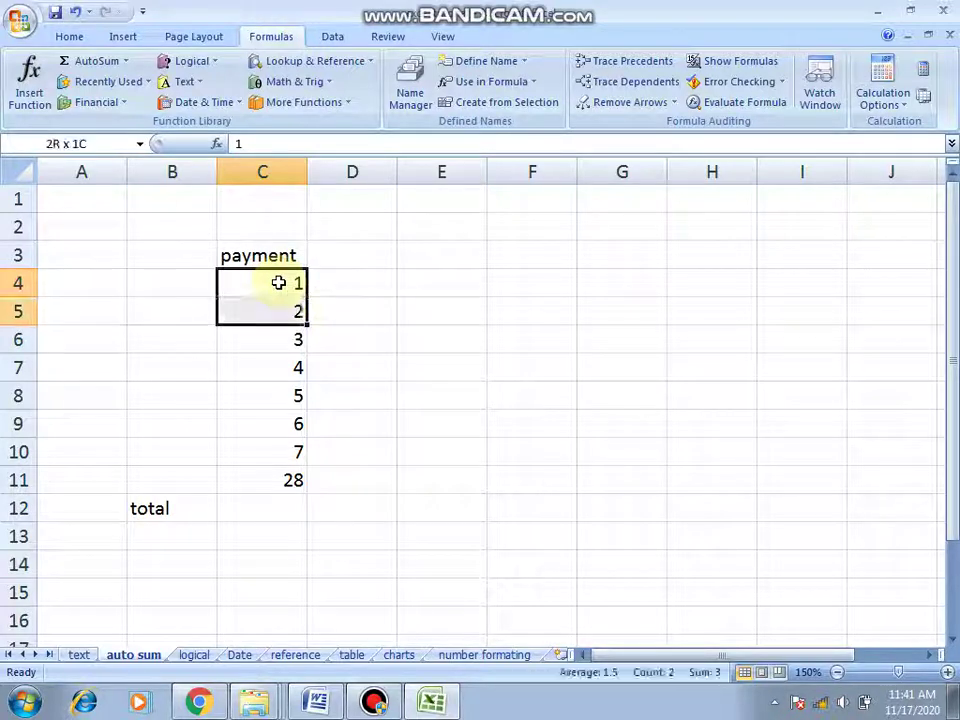
{"action": "key", "text": "shift+Down"}
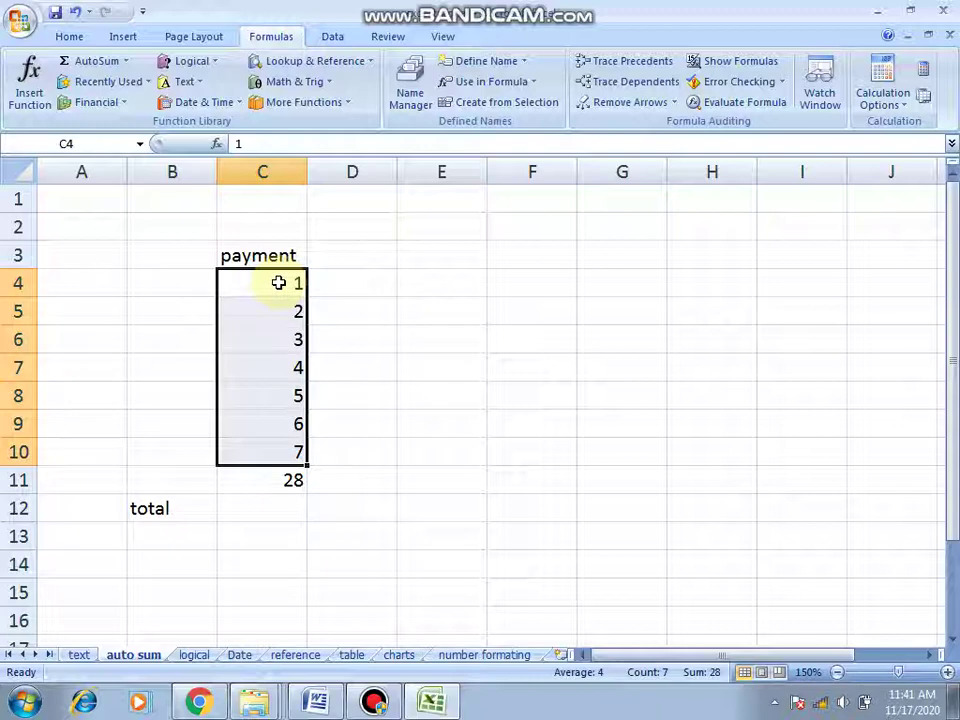
Step: Examine the SUM formula of cell C11 by highlighting its text, undoing any accidental change to its reference
{"action": "left_click", "coordinate": [276, 482]}
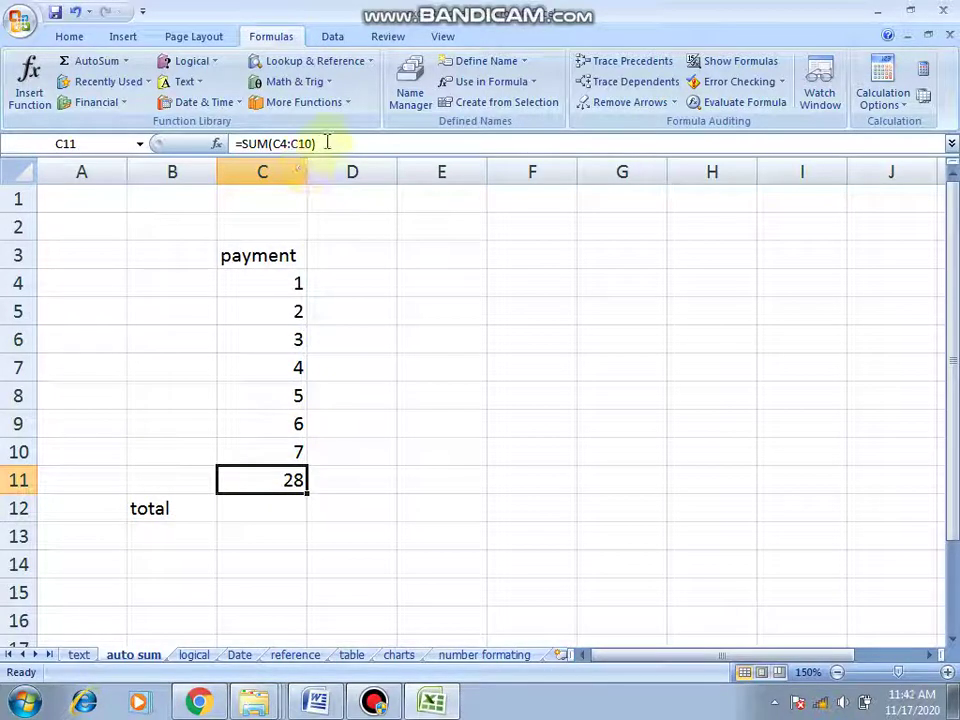
{"action": "left_click_drag", "start_coordinate": [327, 142], "coordinate": [237, 142]}
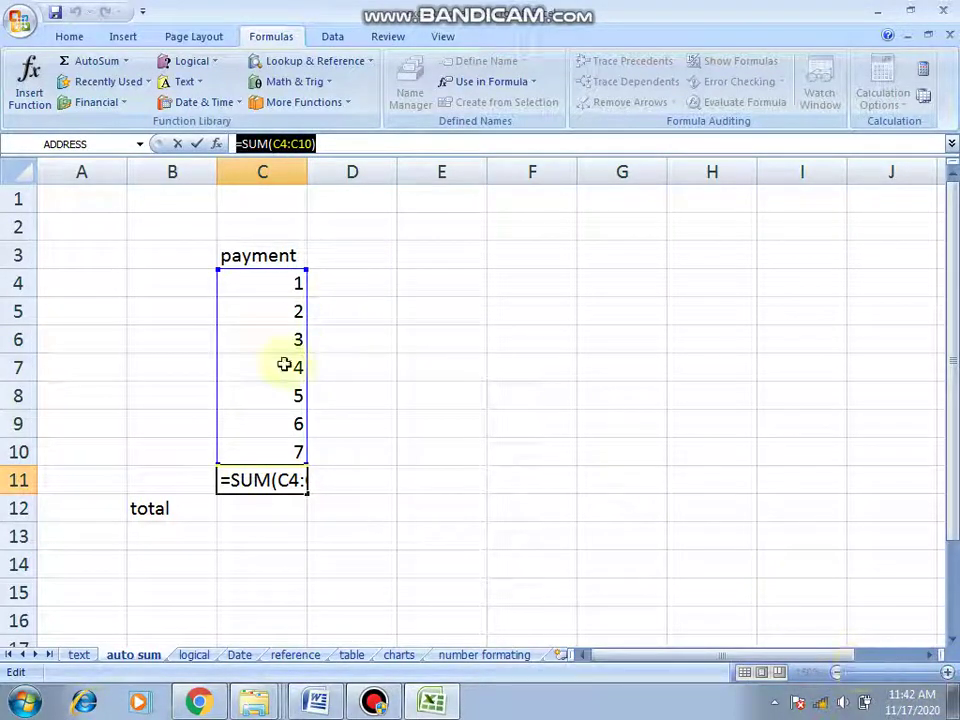
{"action": "left_click", "coordinate": [345, 450]}
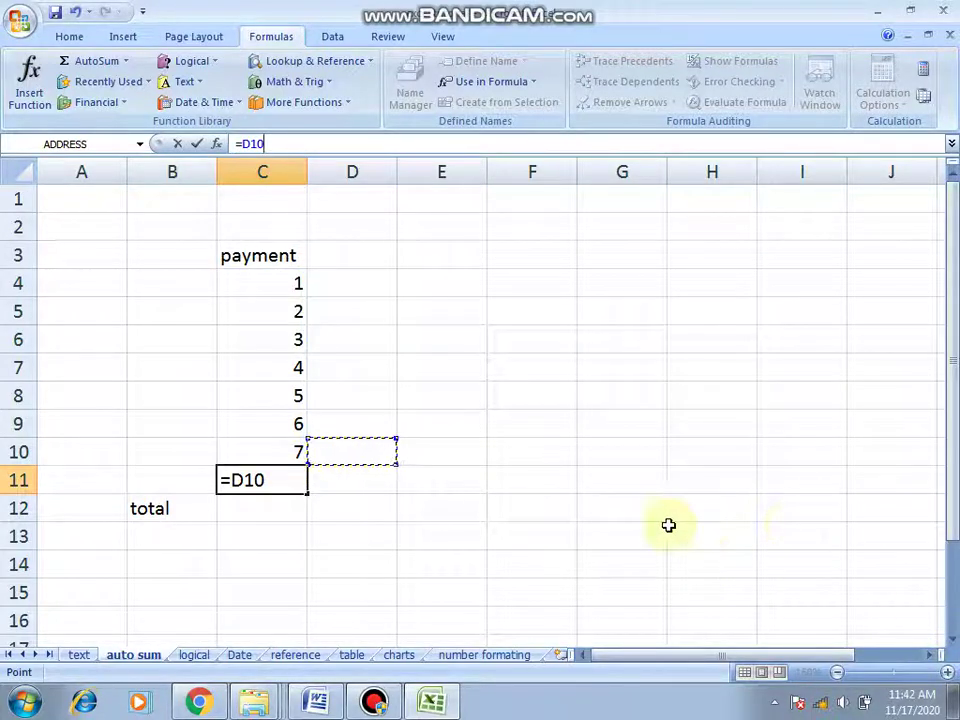
{"action": "key", "text": "ctrl+z"}
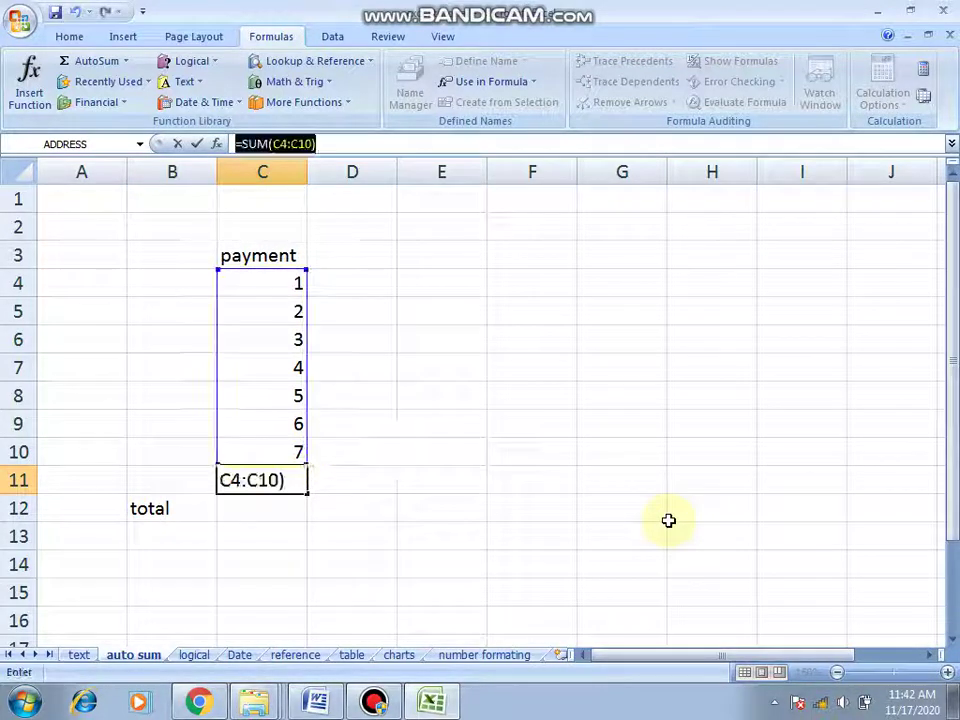
{"action": "left_click", "coordinate": [287, 144]}
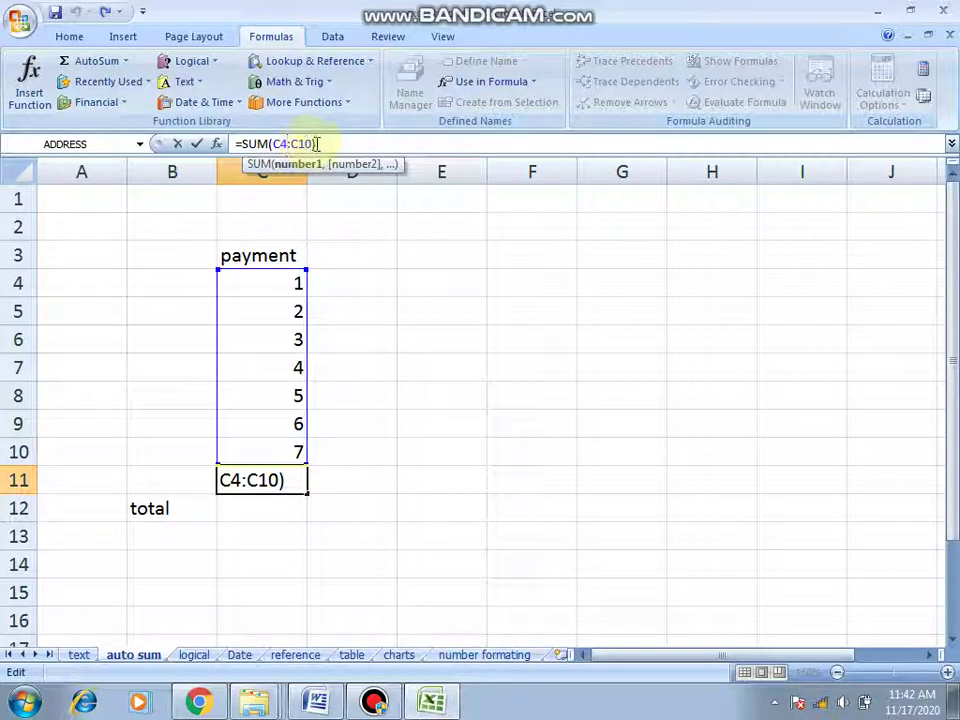
{"action": "left_click_drag", "start_coordinate": [318, 144], "coordinate": [238, 143]}
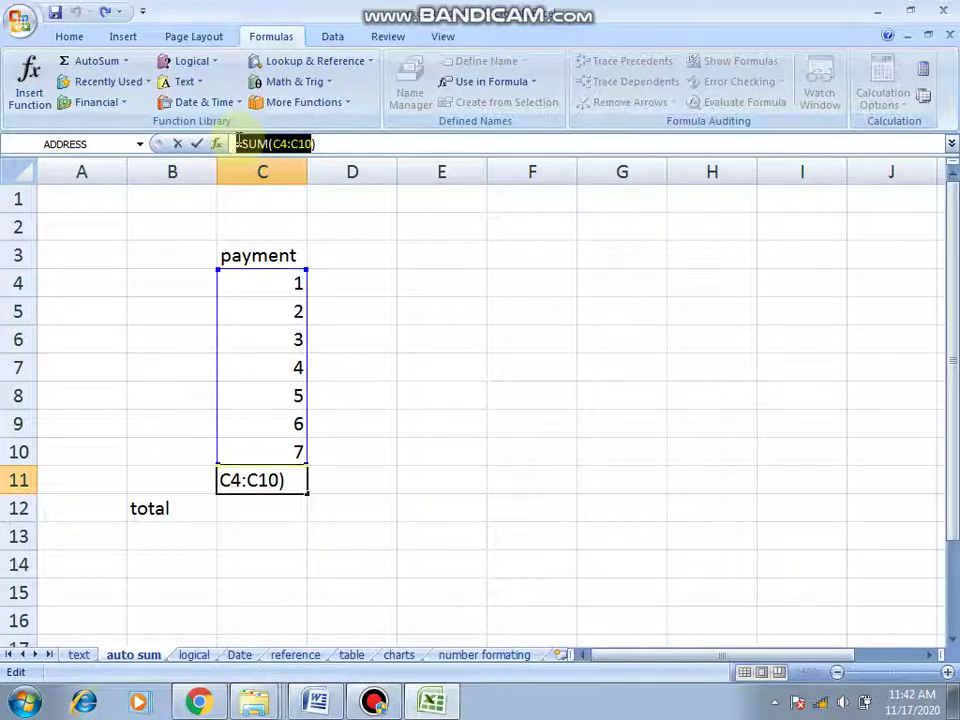
Step: Switch to the Word tutorial document and enter "c4" in the blank area below the college name on page 2
{"action": "left_click", "coordinate": [318, 703]}
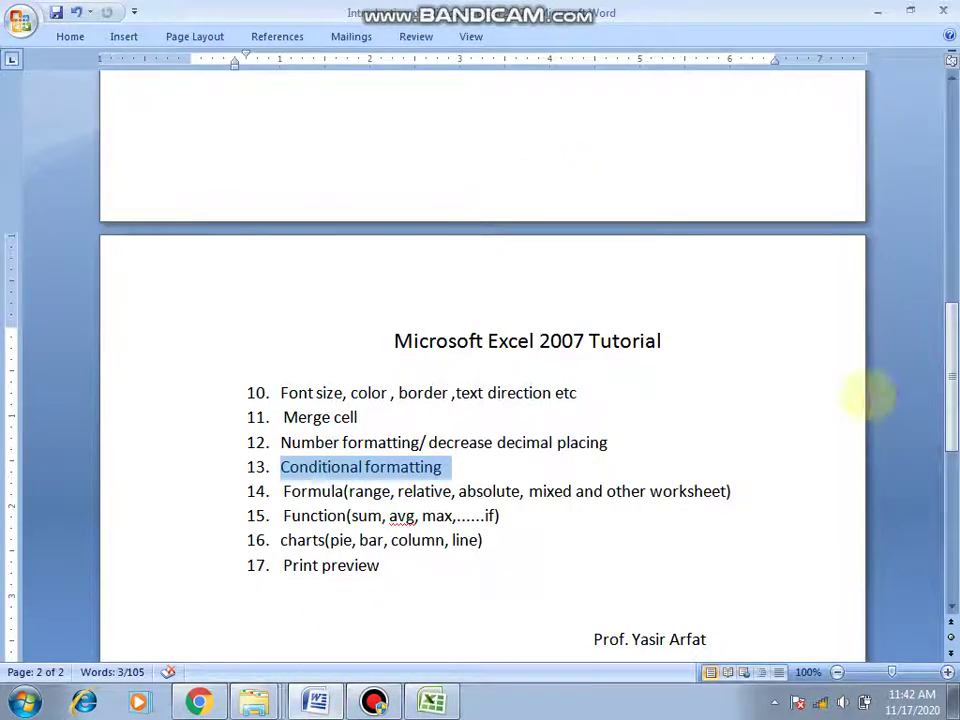
{"action": "left_click_drag", "start_coordinate": [949, 364], "coordinate": [945, 611]}
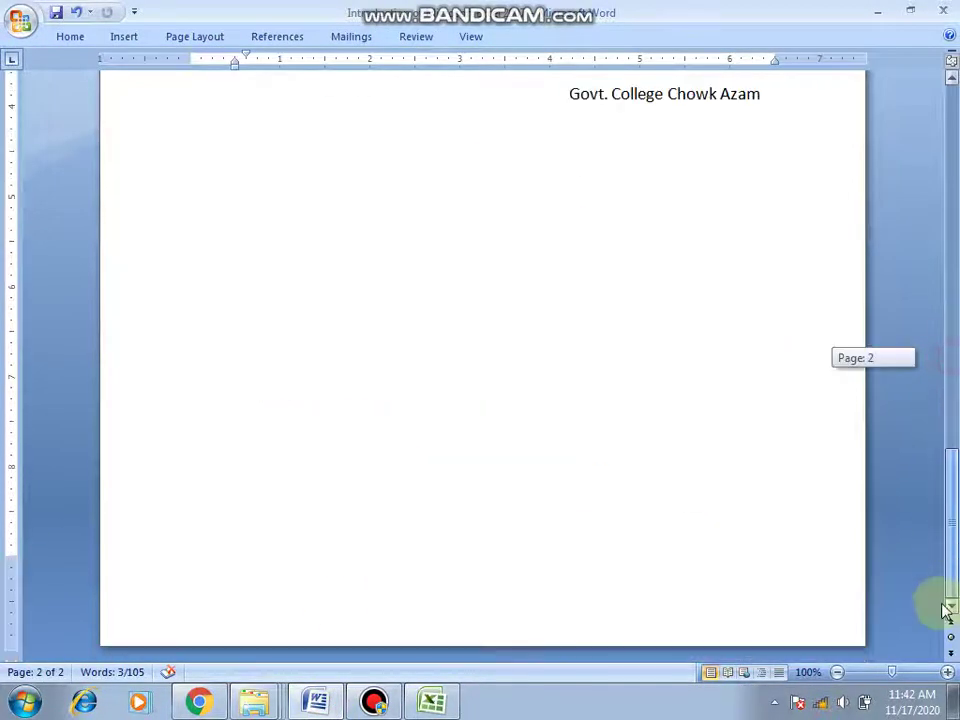
{"action": "left_click", "coordinate": [296, 334]}
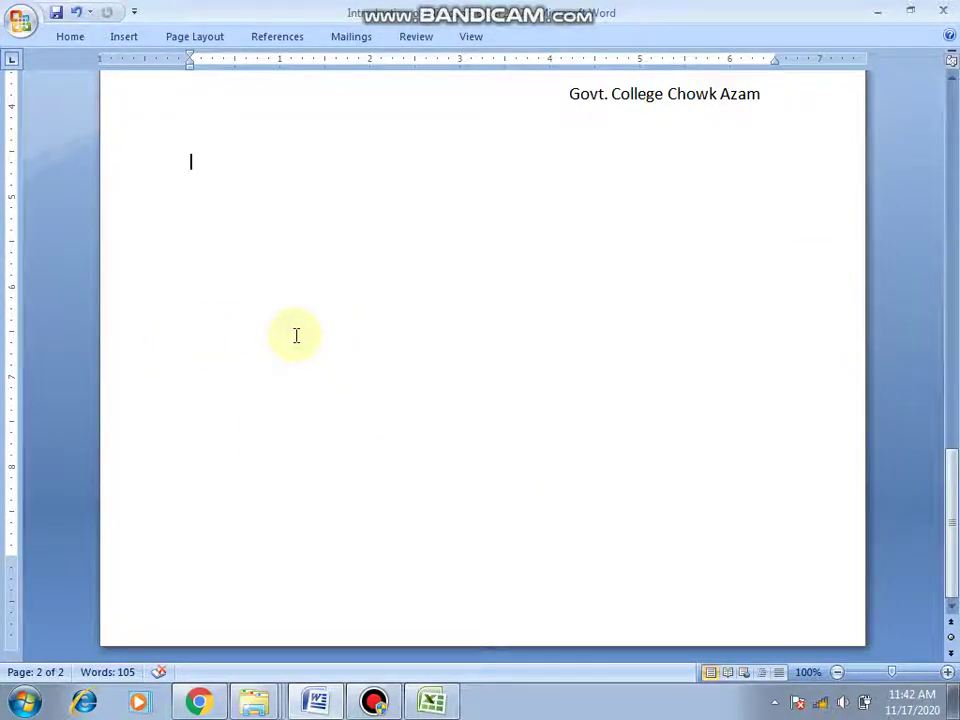
{"action": "type", "text": "c4"}
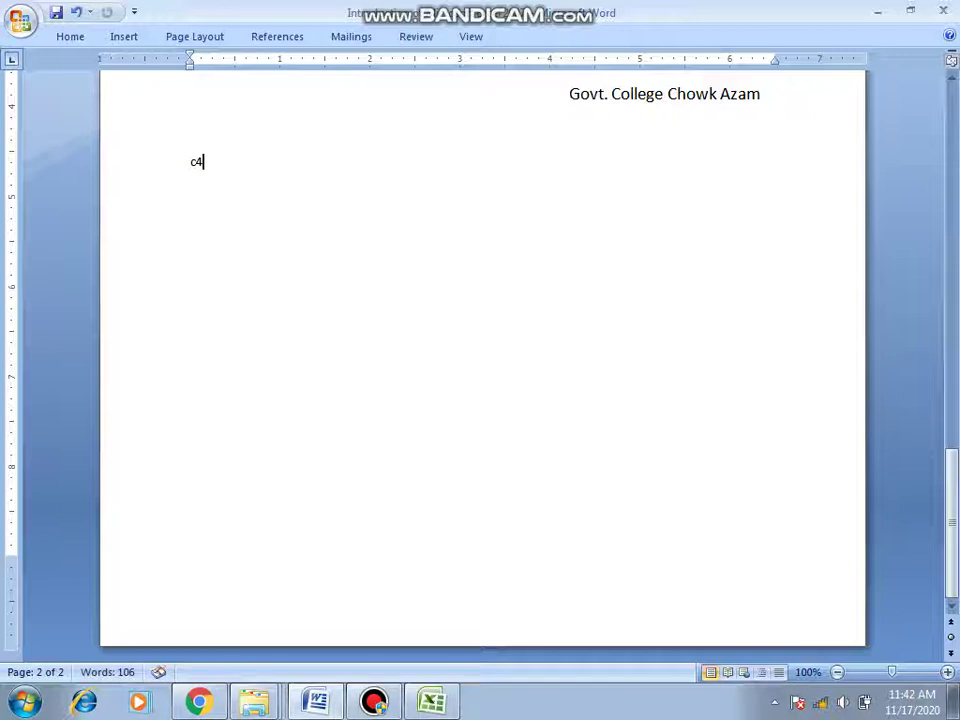